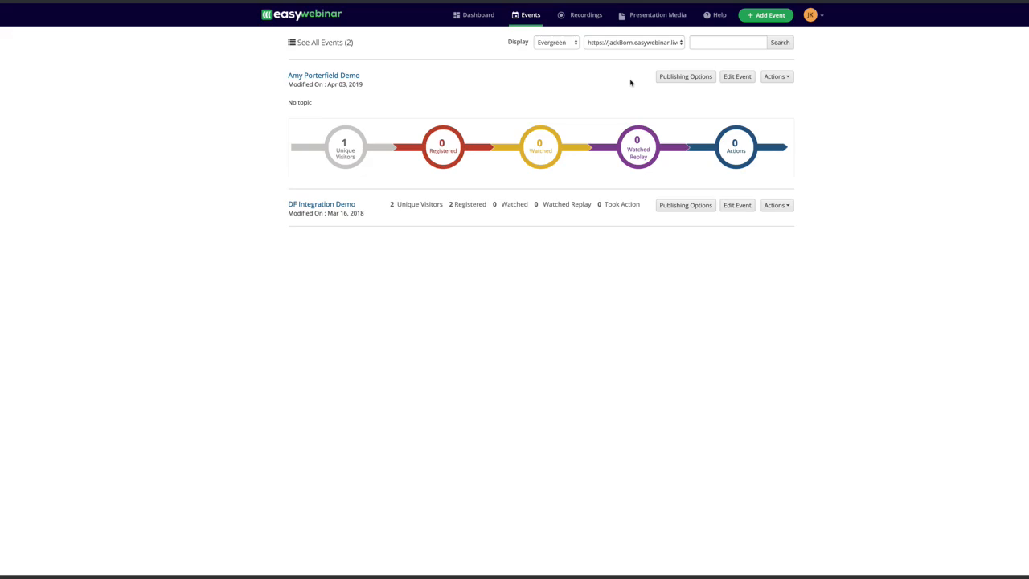
Edit the Amy Porterfield Demo event and choose ConvertKit as the autoresponder in its event integration settings
left_click(736, 77)
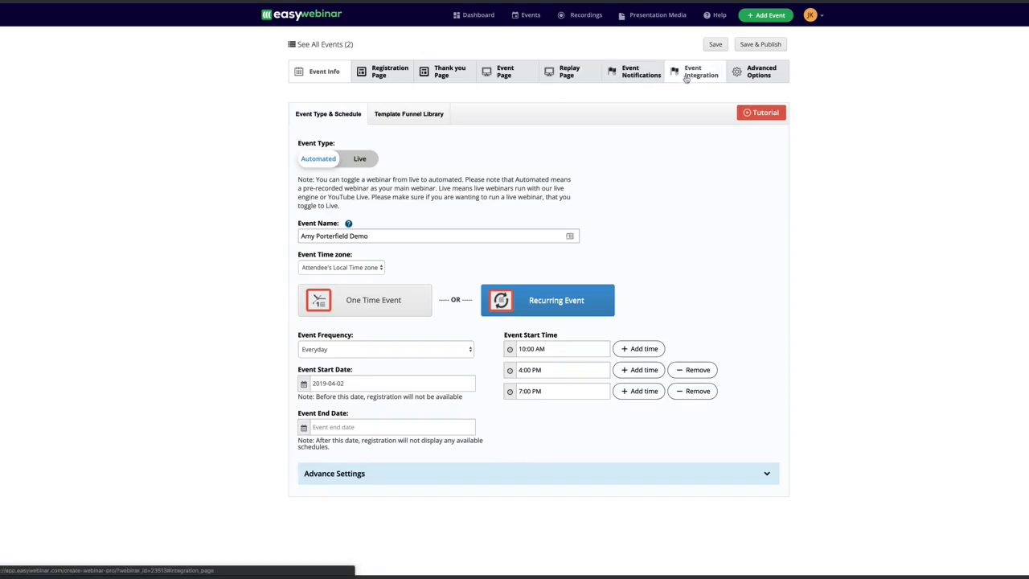
left_click(700, 79)
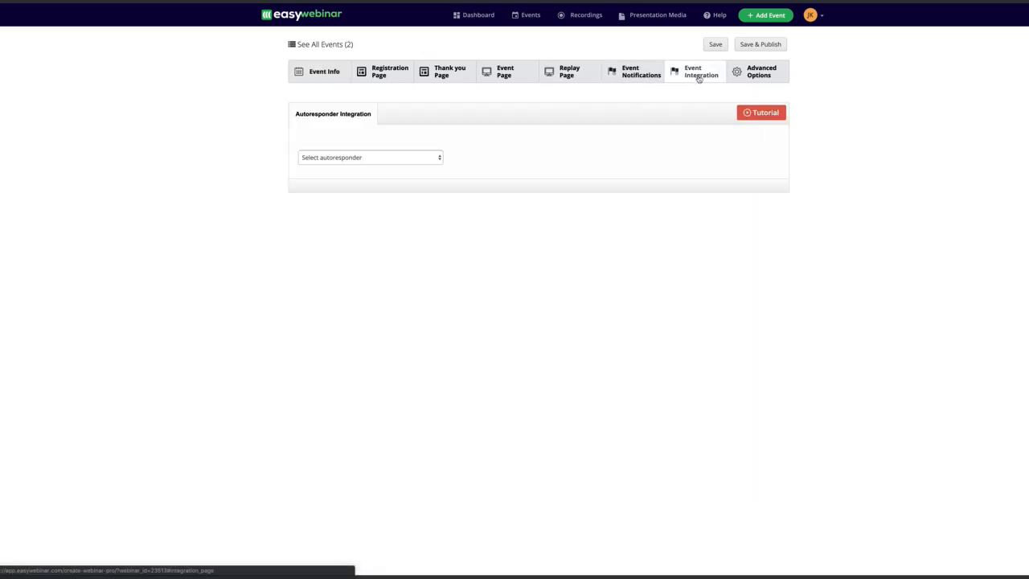
left_click(381, 159)
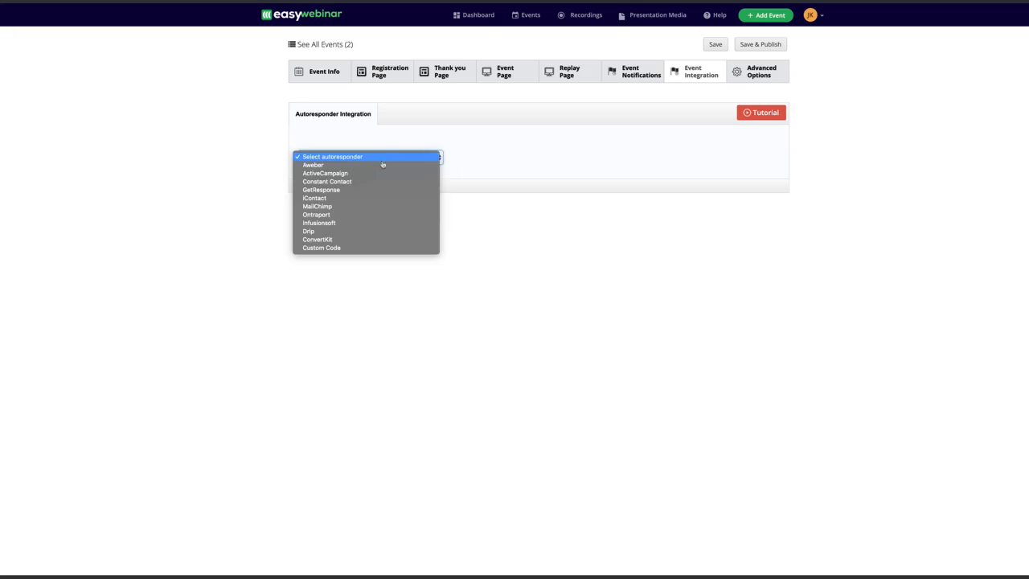
left_click(336, 240)
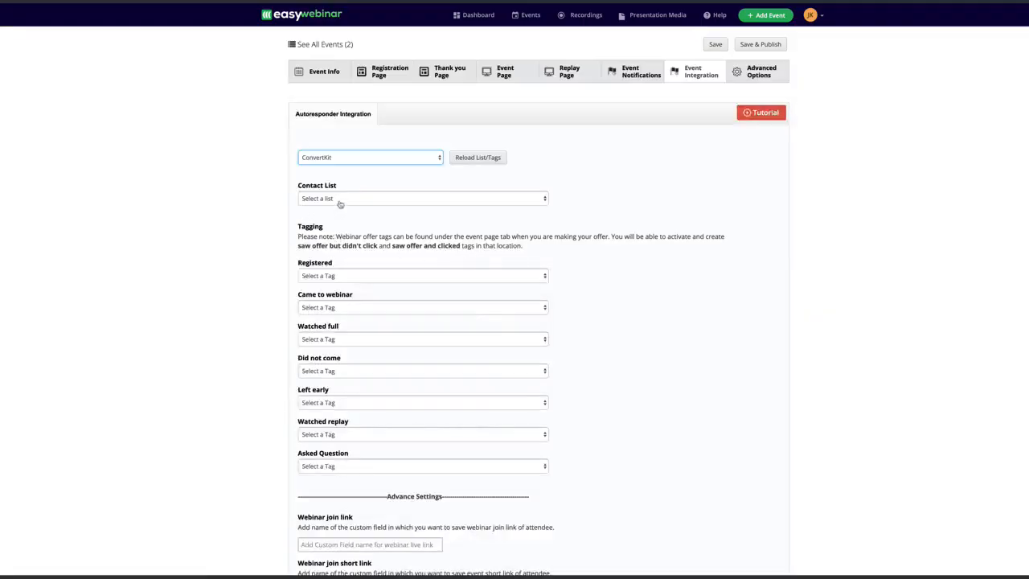
Look through the available contact lists for the ConvertKit integration without choosing one
left_click(346, 203)
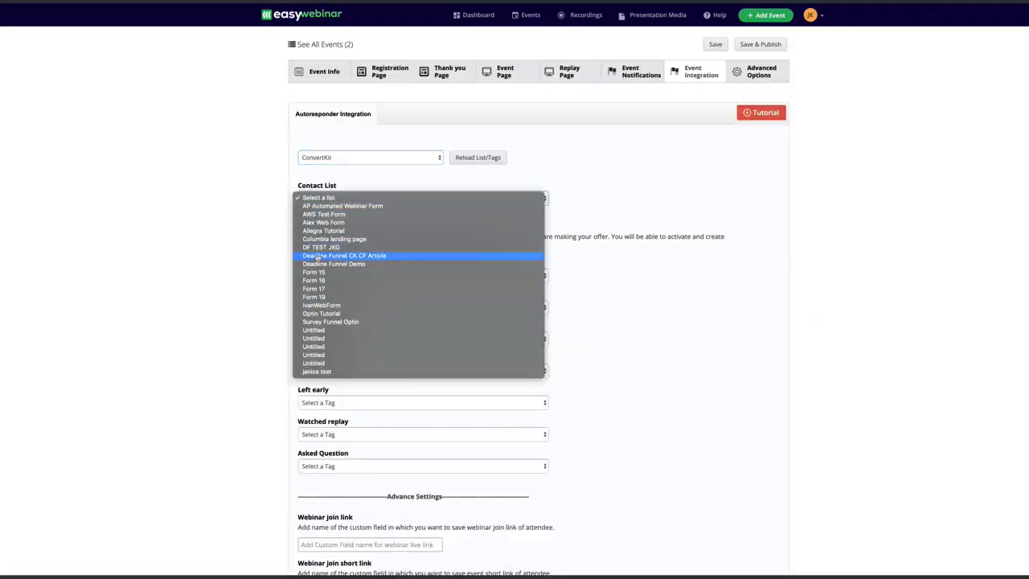
left_click(602, 203)
left_click(340, 200)
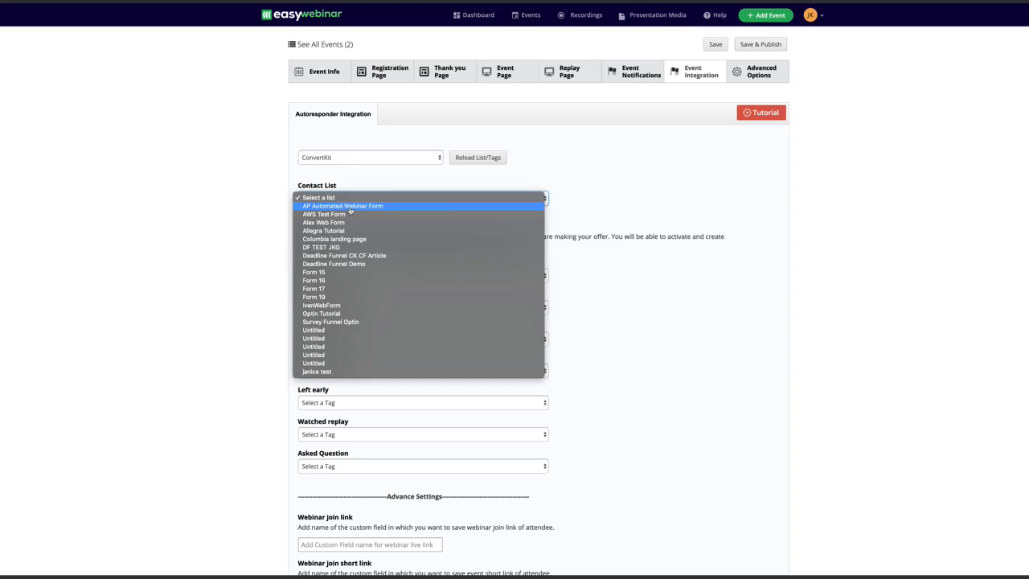
left_click(598, 212)
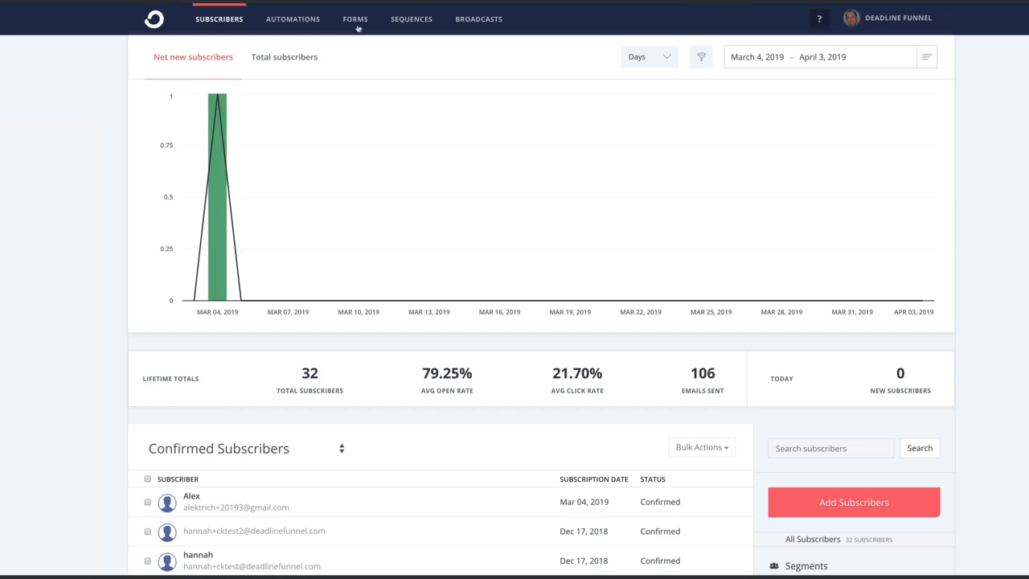
Switch to ConvertKit and compare its forms with the contact lists, including the AP Automated Webinar Form, and view the sequences
left_click(355, 20)
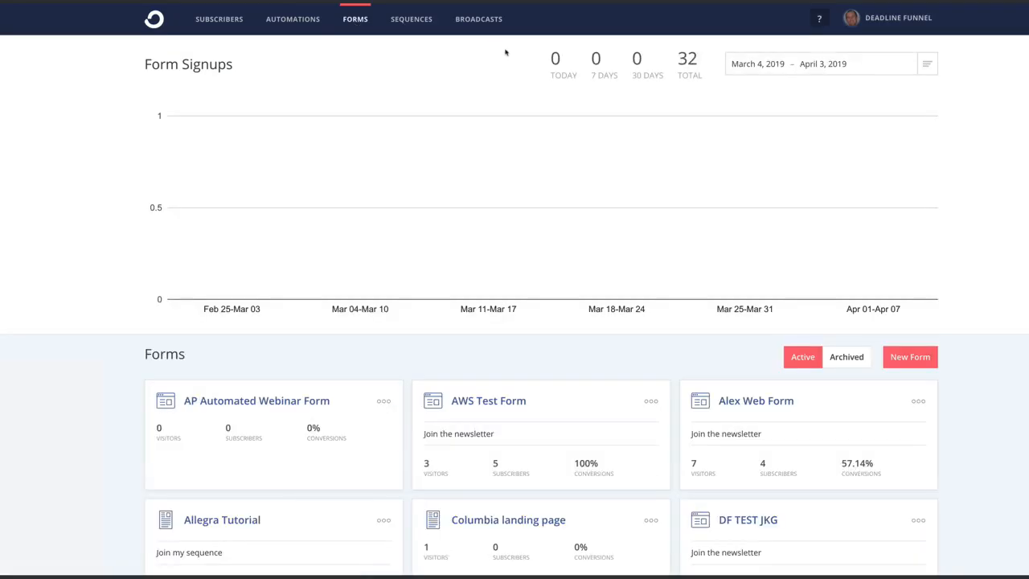
scroll(732, 286, "down", 4)
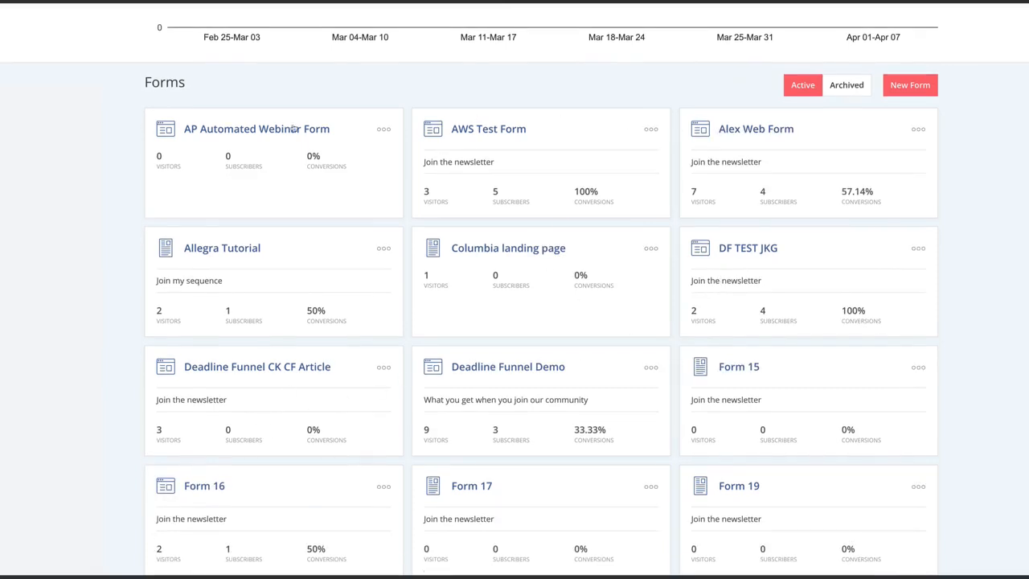
scroll(251, 138, "up", 1)
scroll(251, 137, "up", 3)
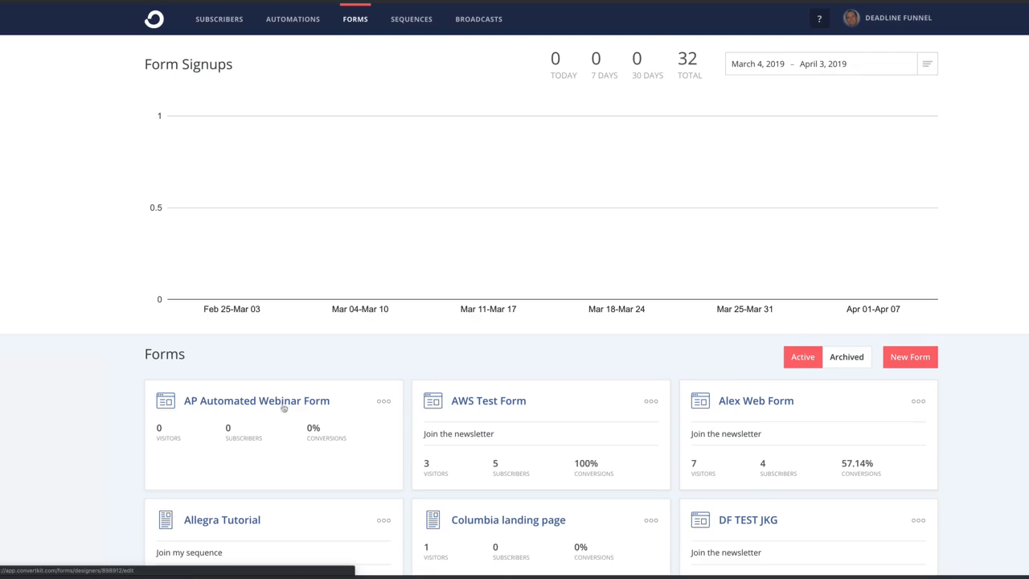
left_click(408, 27)
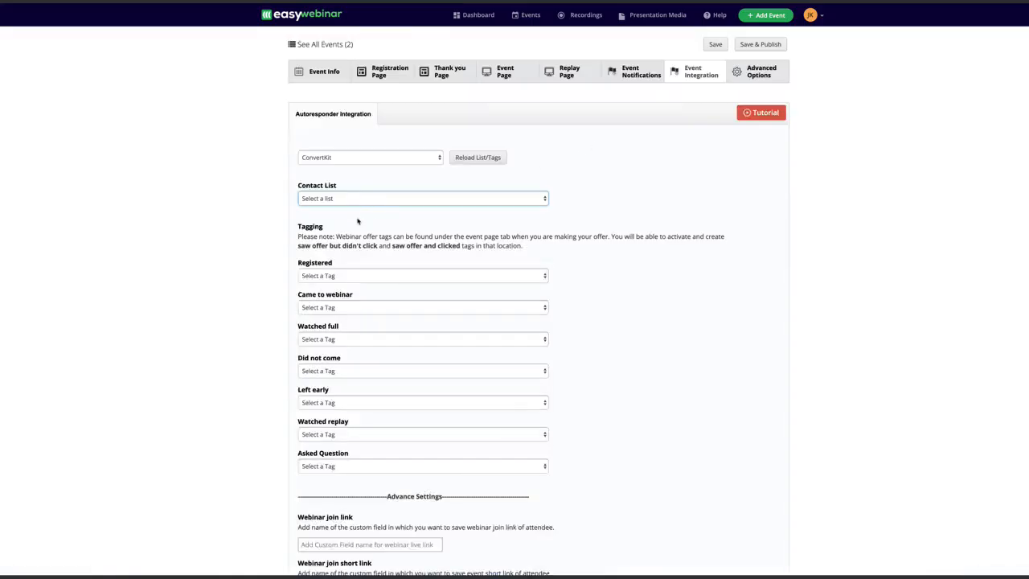
Switch to EasyWebinar and set the event's contact list to AP Automated Webinar Form
left_click(359, 201)
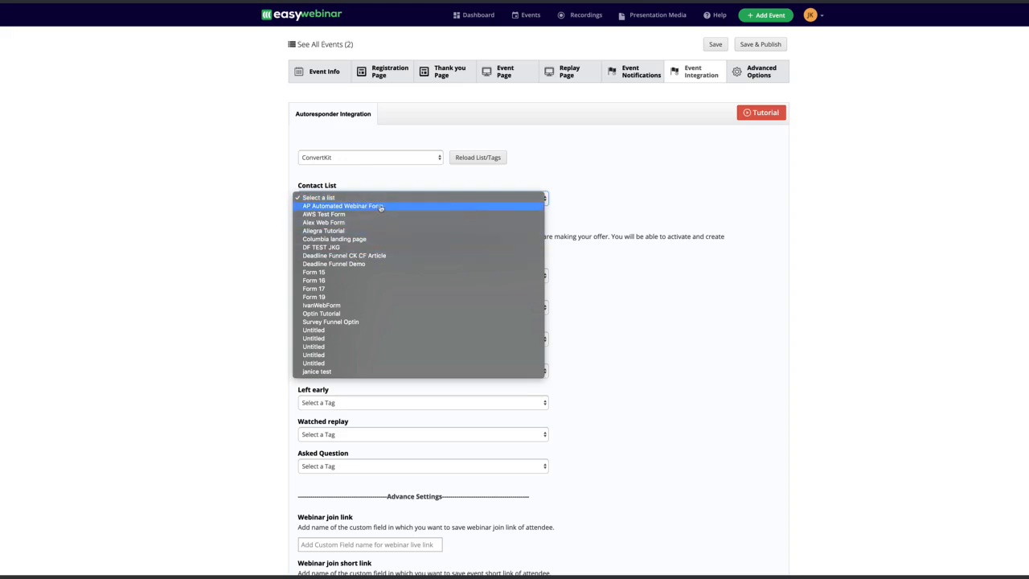
left_click(381, 207)
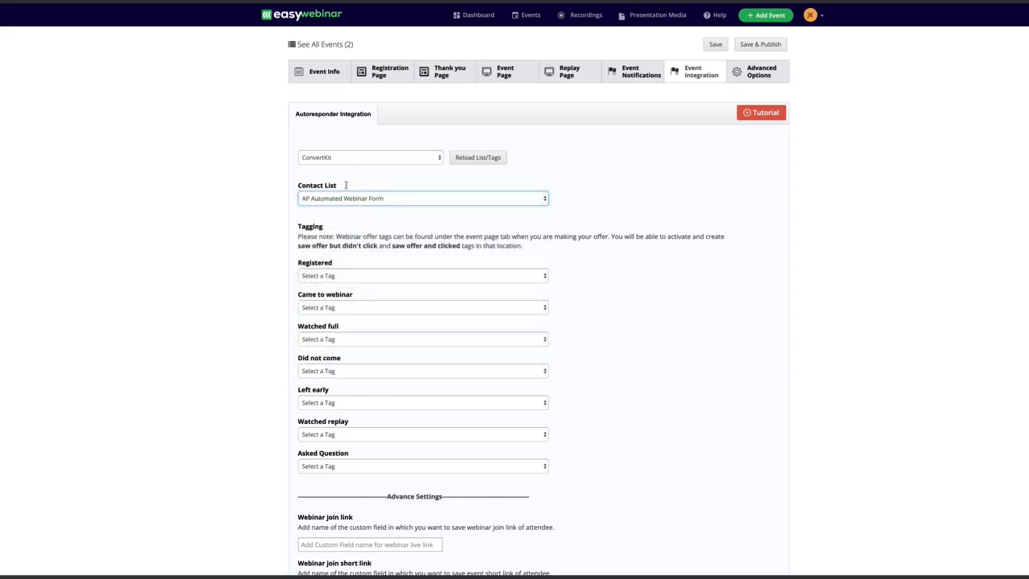
left_click_drag(346, 185, 320, 192)
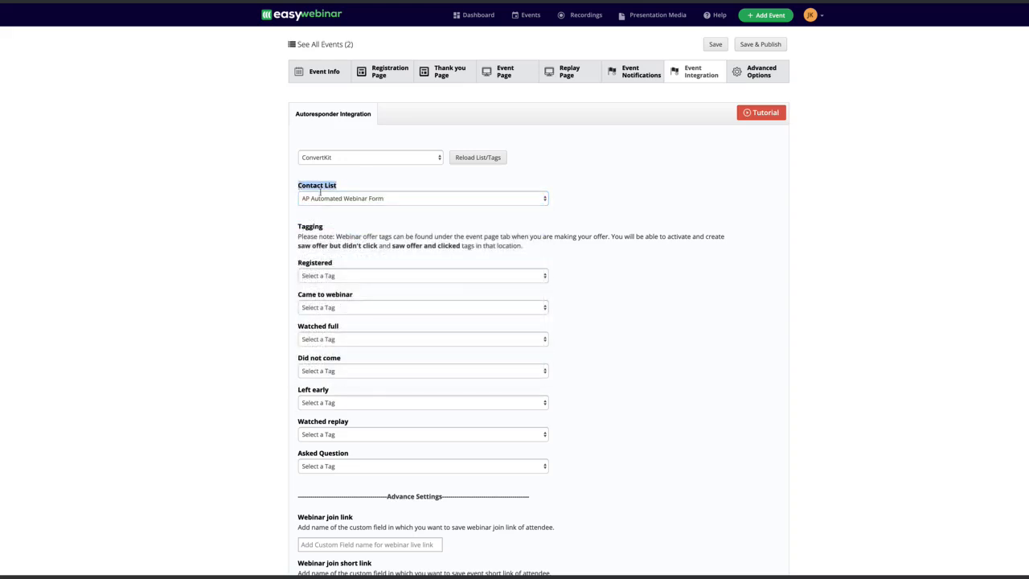
left_click(392, 220)
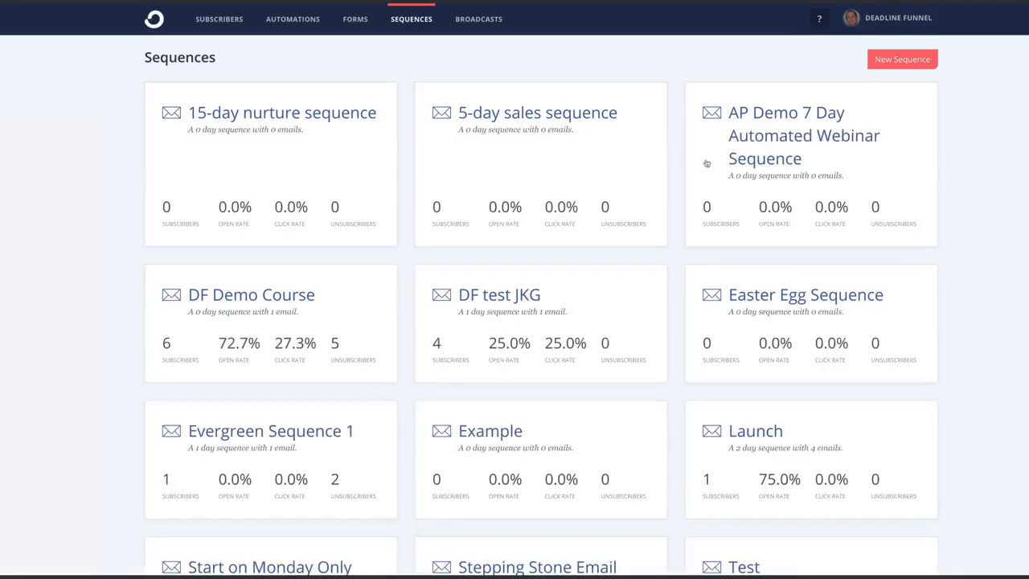
In ConvertKit, create an automation rule triggered when someone subscribes to the AP Automated Webinar Form
left_click(293, 19)
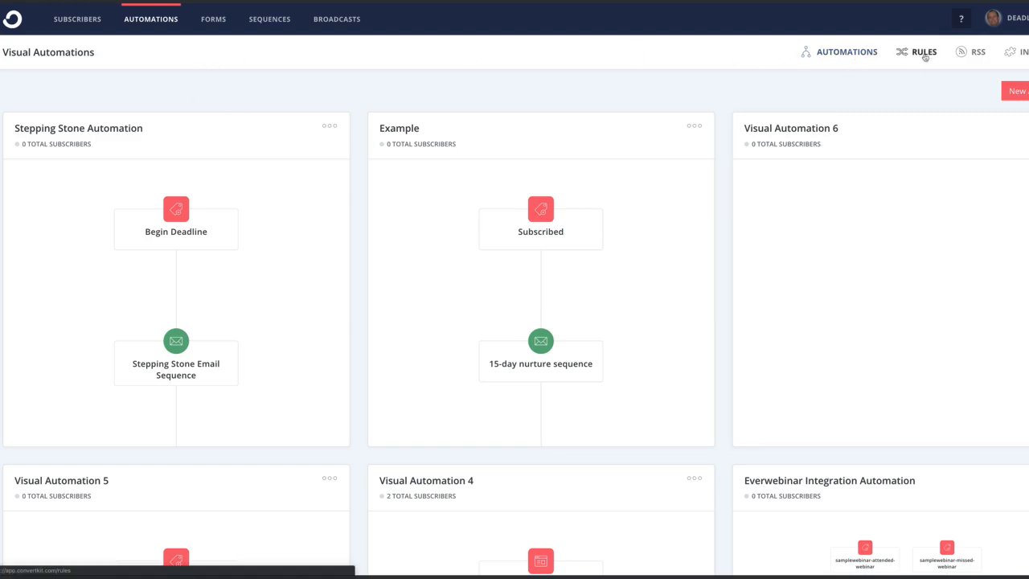
left_click(924, 53)
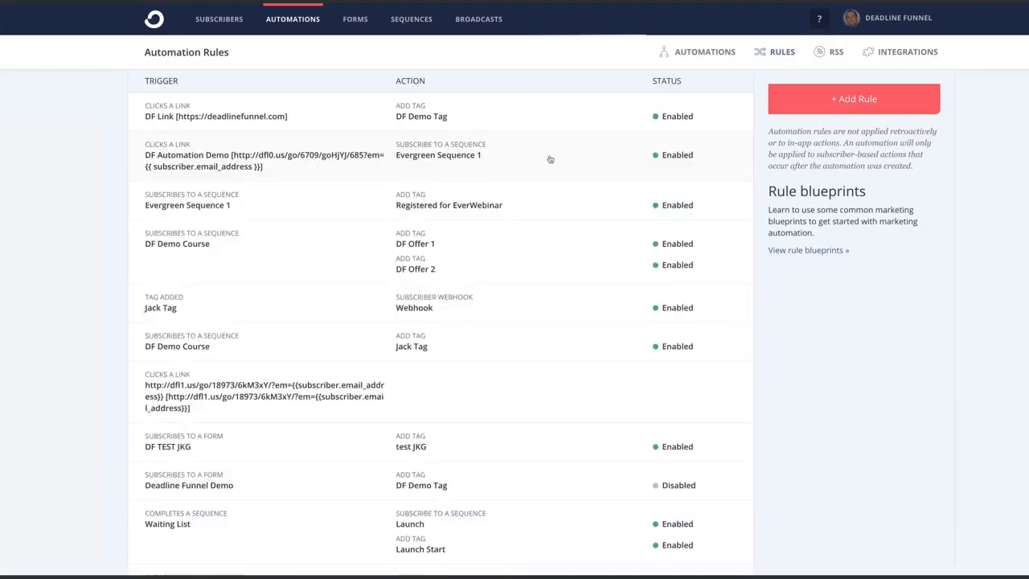
left_click(863, 100)
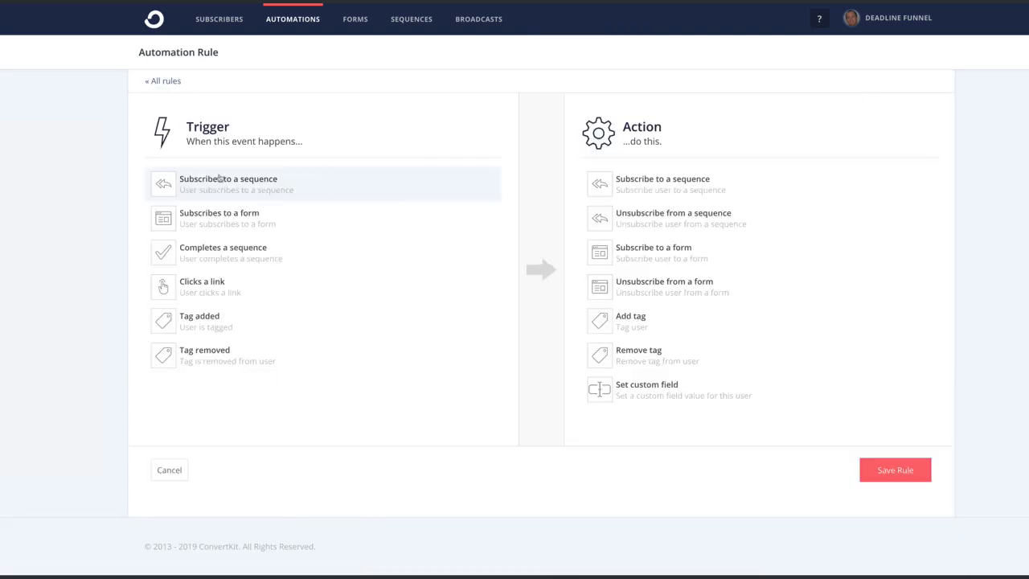
left_click(222, 220)
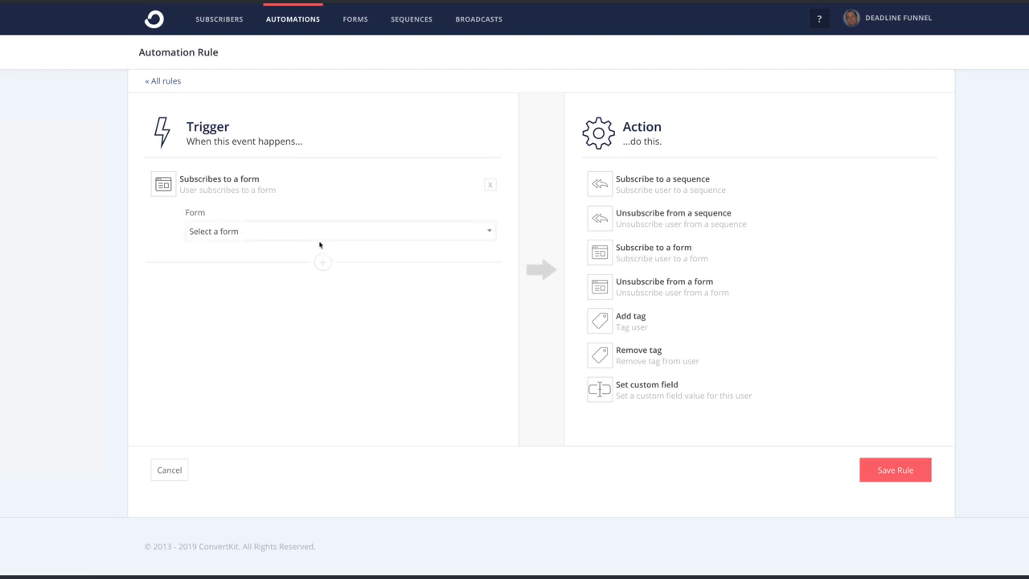
left_click(278, 233)
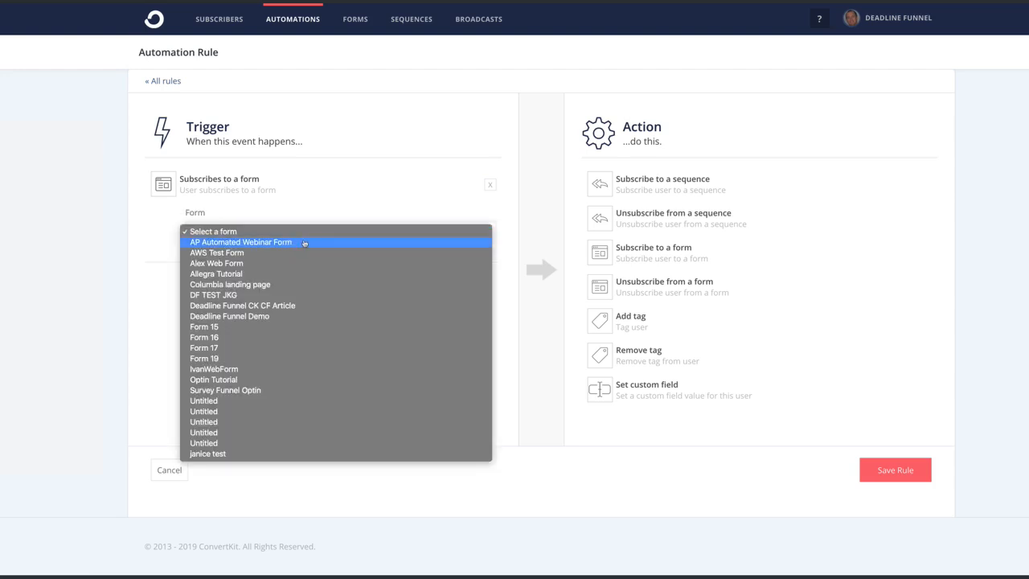
left_click(302, 242)
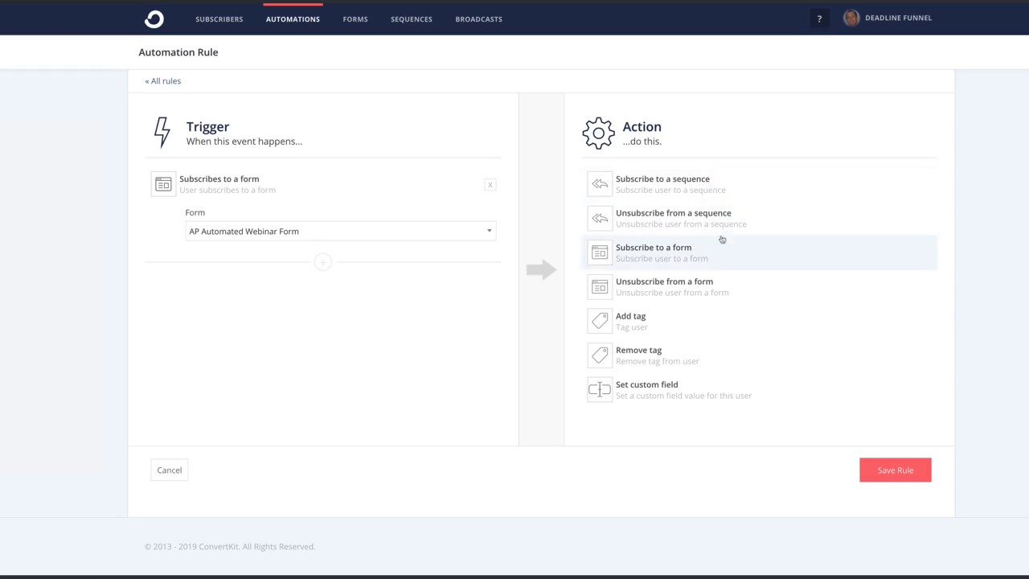
Set the rule's action to subscribe people to the AP Demo 7 Day Automated Webinar Sequence and save the rule
left_click(680, 188)
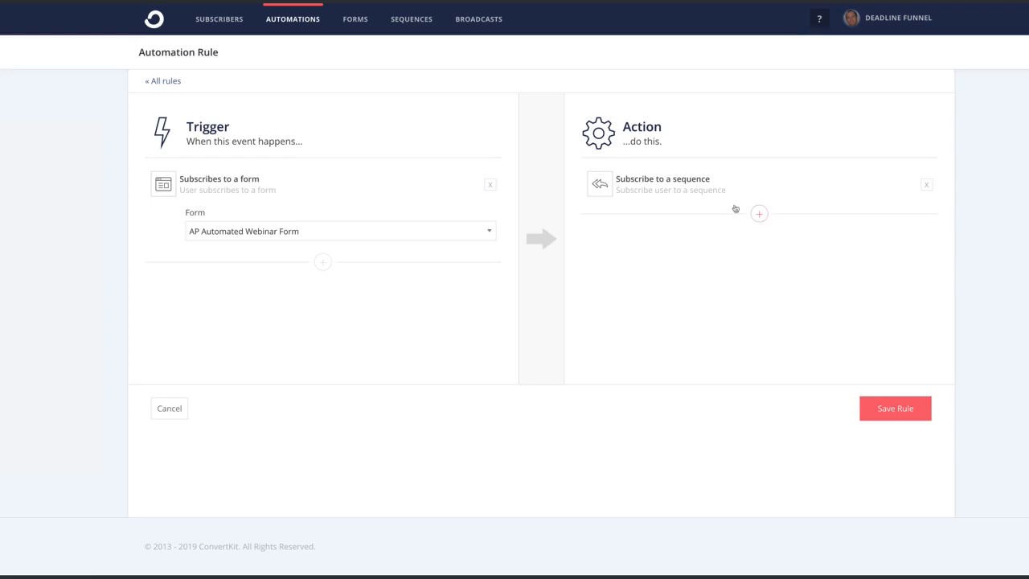
left_click(688, 233)
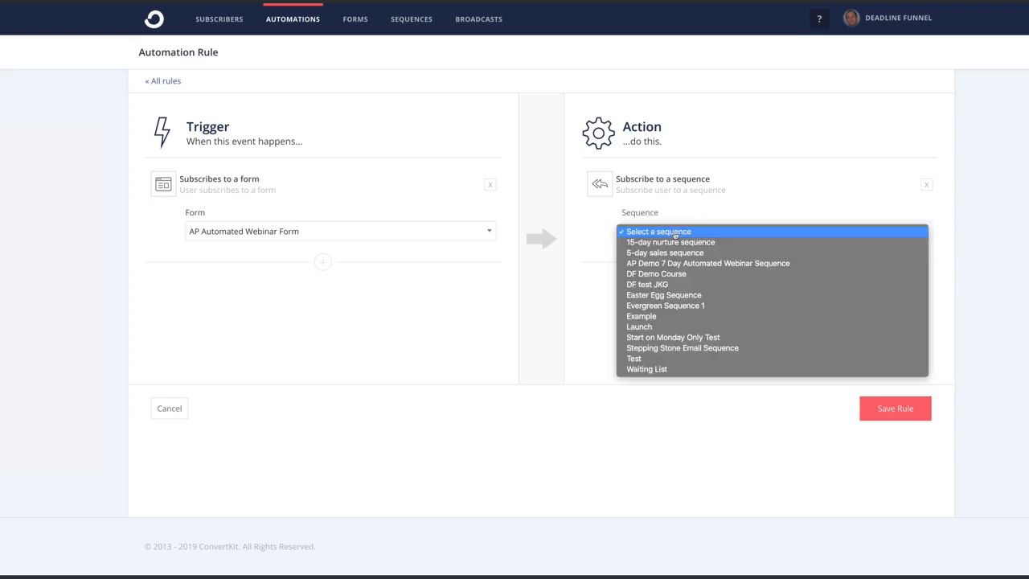
left_click(711, 264)
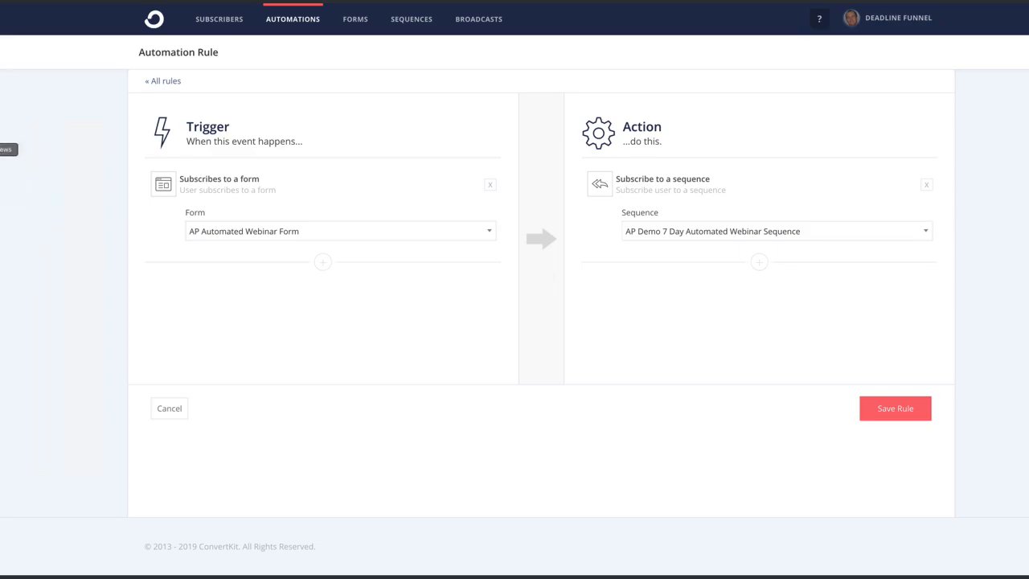
left_click(2, 122)
left_click(901, 412)
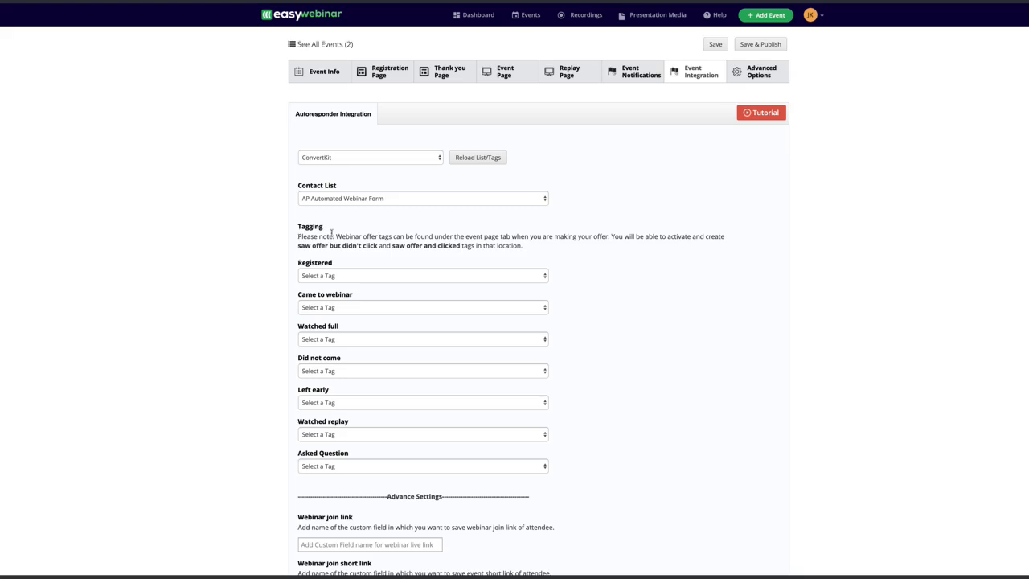
Switch to the slide deck and review the tagging and webhook stages on the ConvertKit domino slide
key("super+Tab")
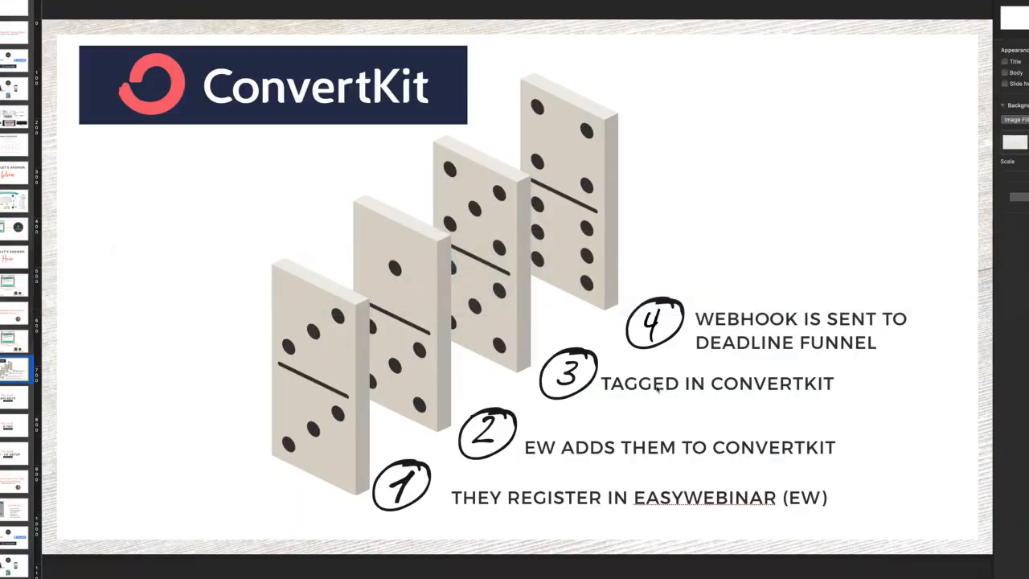
double_click(657, 387)
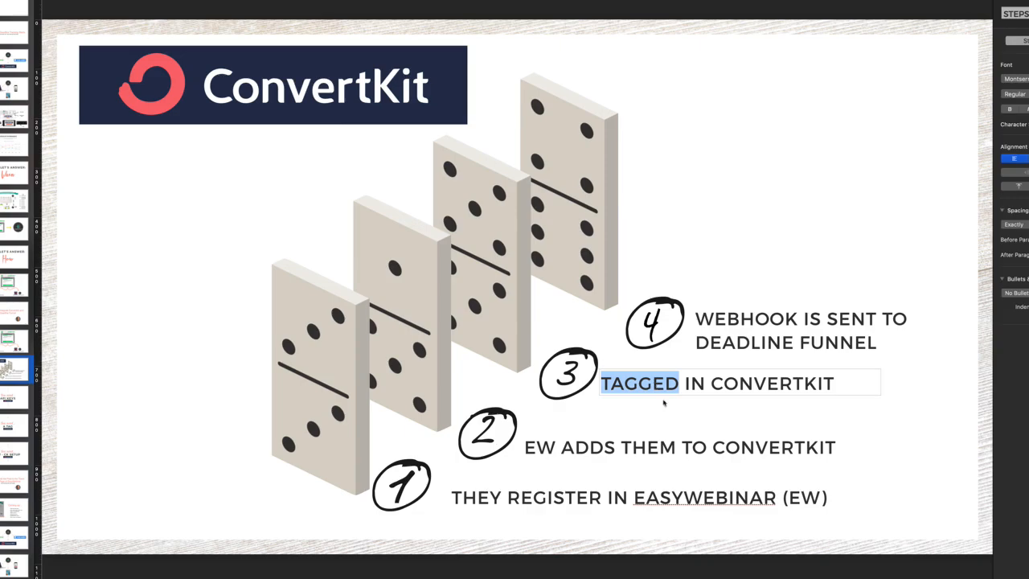
left_click(664, 403)
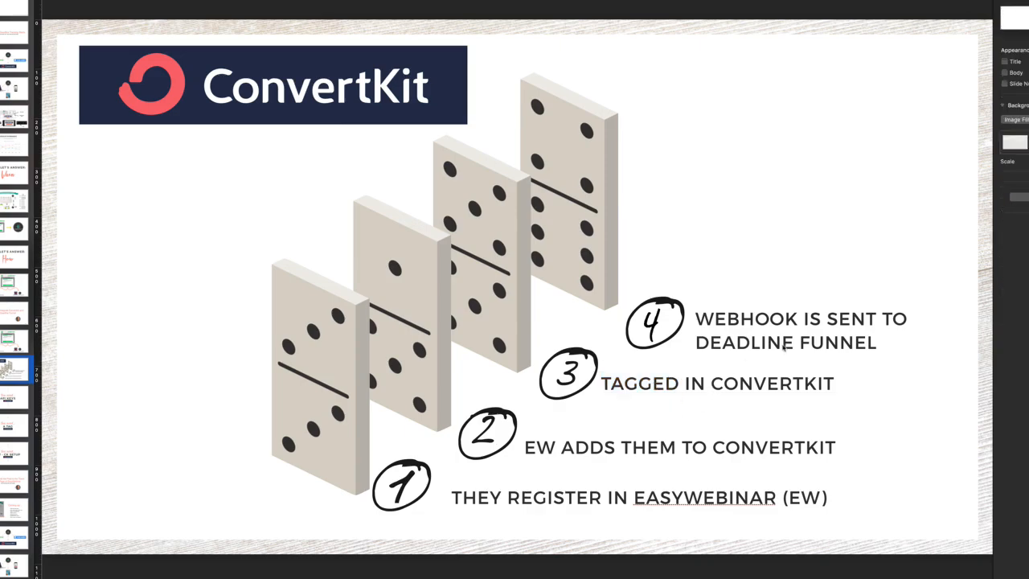
Switch to ConvertKit and examine the webhook URL of the rule triggered by the AP Demo Training Automated Webinar Start tag
key("super+Tab")
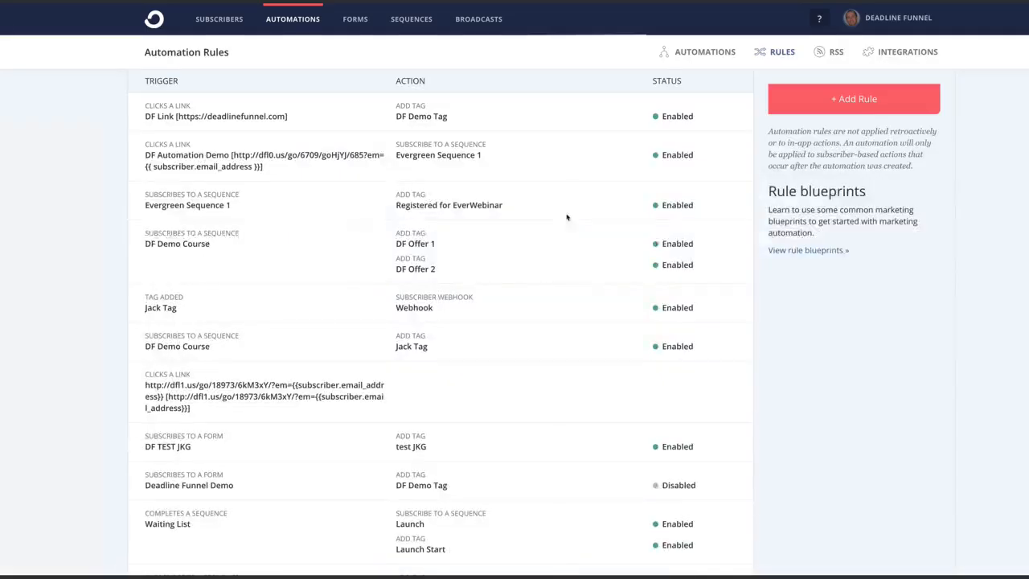
scroll(333, 301, "down", 15)
scroll(334, 300, "down", 15)
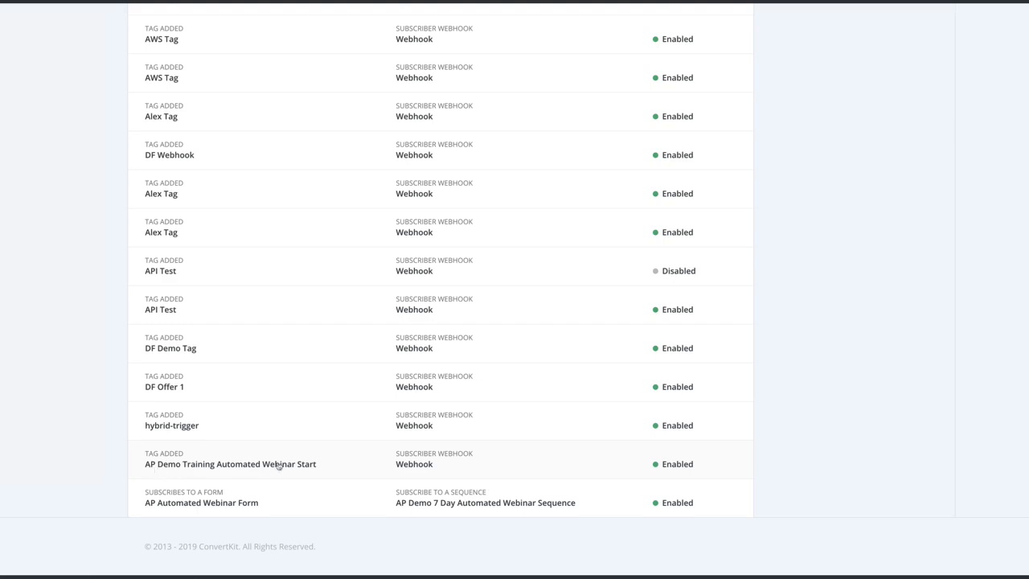
left_click(440, 464)
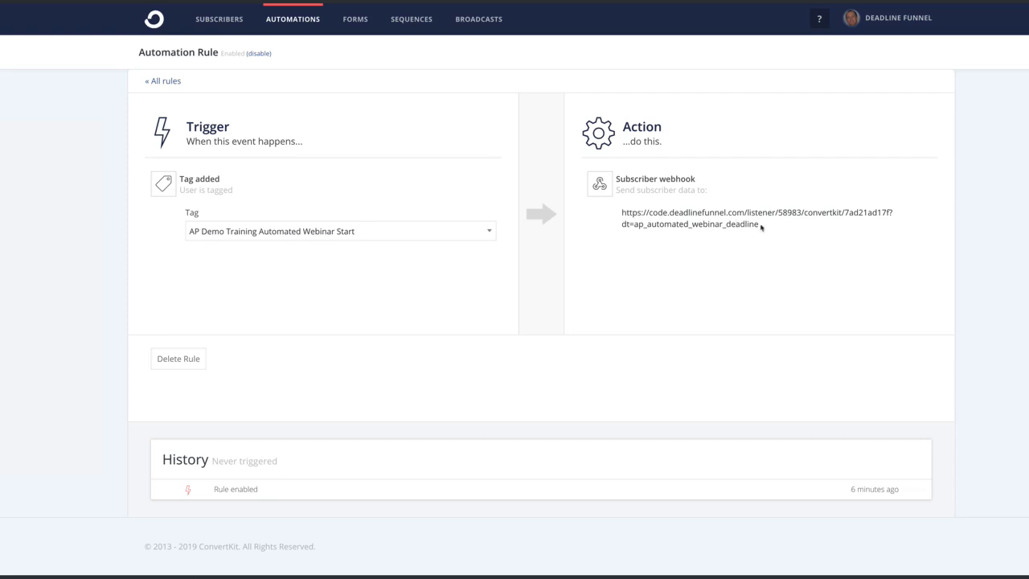
left_click_drag(761, 228, 622, 214)
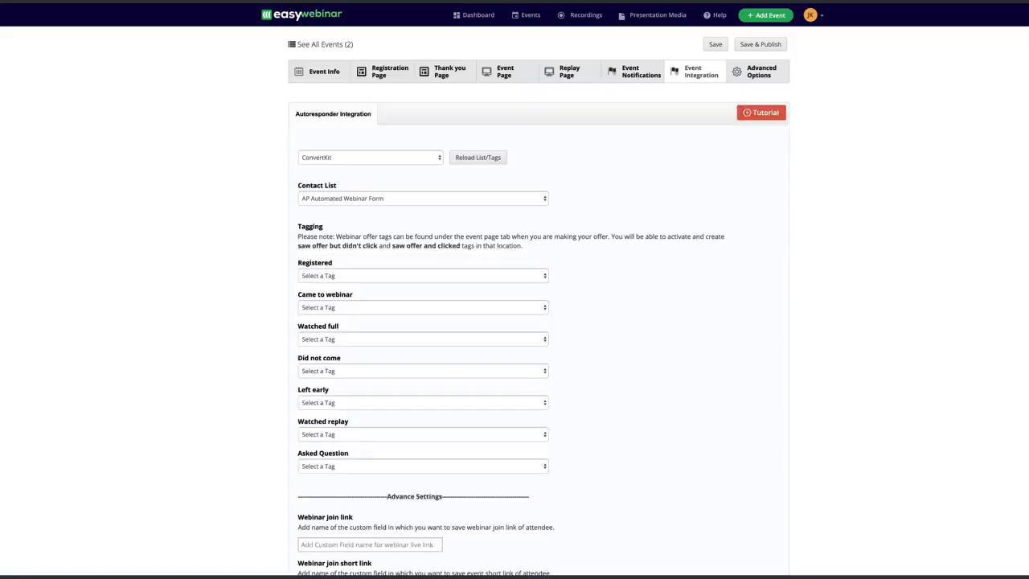
In EasyWebinar, check the tags offered for Registered and reload the ConvertKit lists and tags
left_click(333, 277)
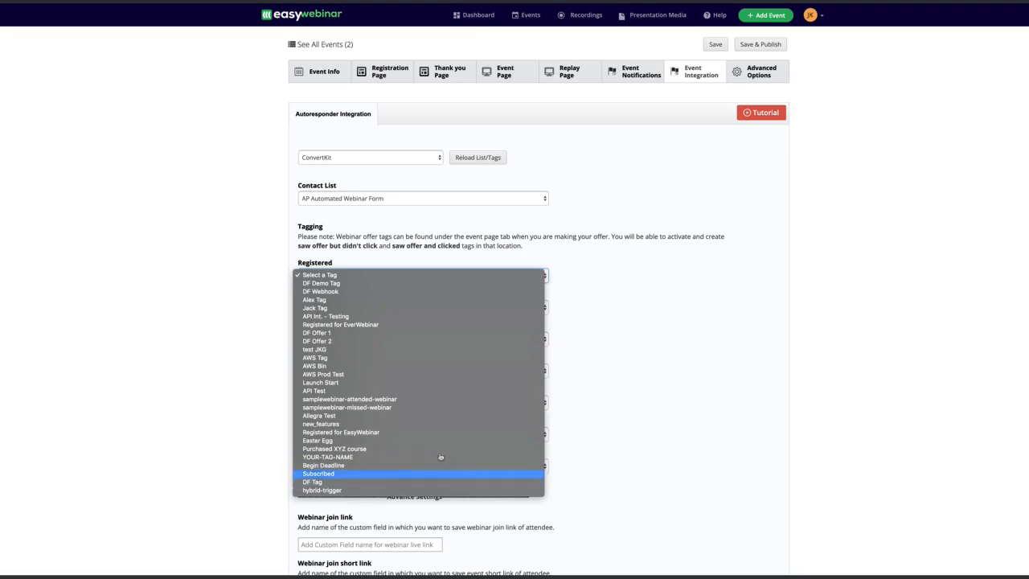
left_click(636, 343)
left_click(478, 161)
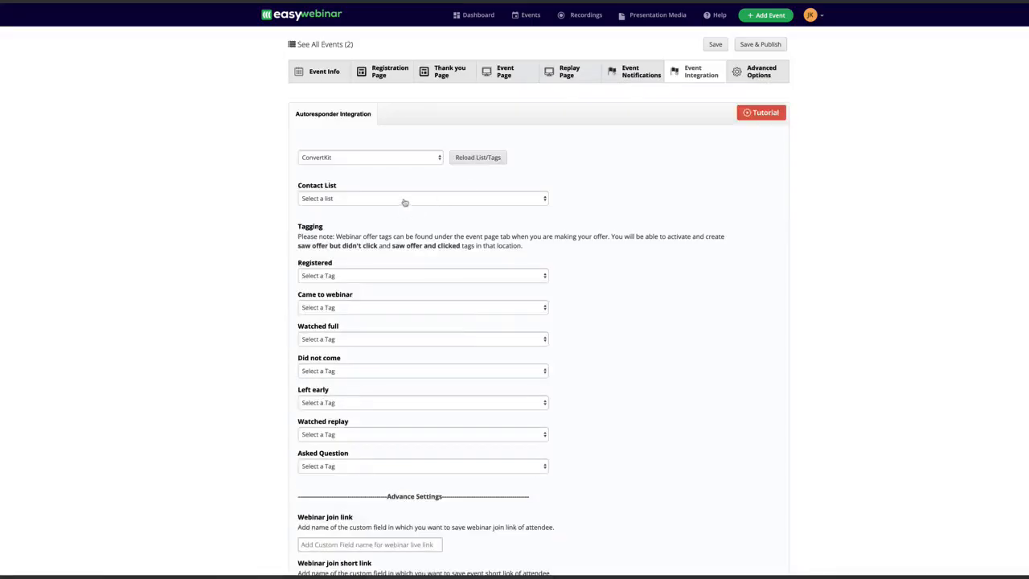
Set the contact list to AP Automated Webinar Form and the Registered tag to AP Demo Training Automated Webinar Start, and save the event
left_click(404, 202)
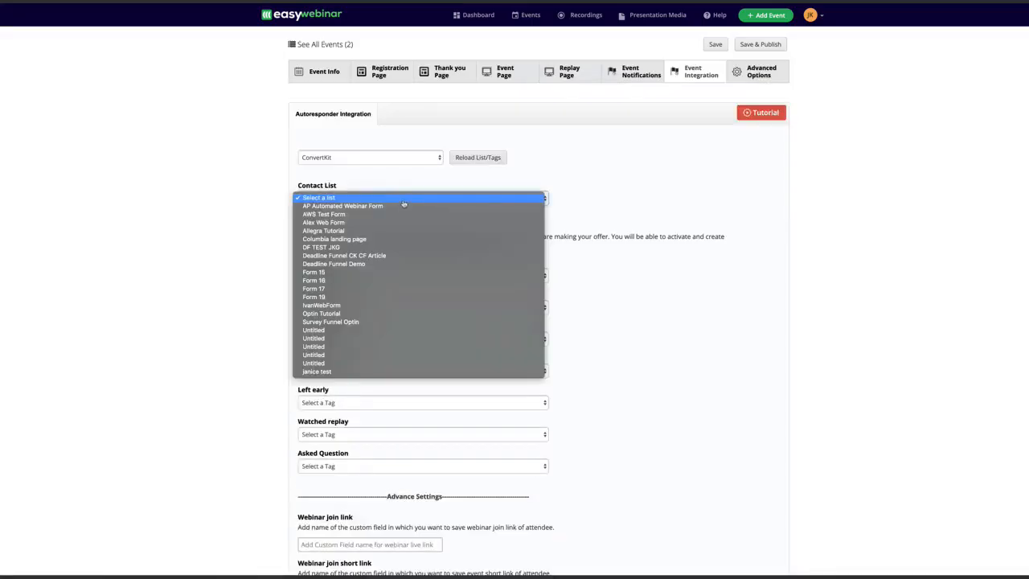
left_click(402, 206)
left_click(350, 277)
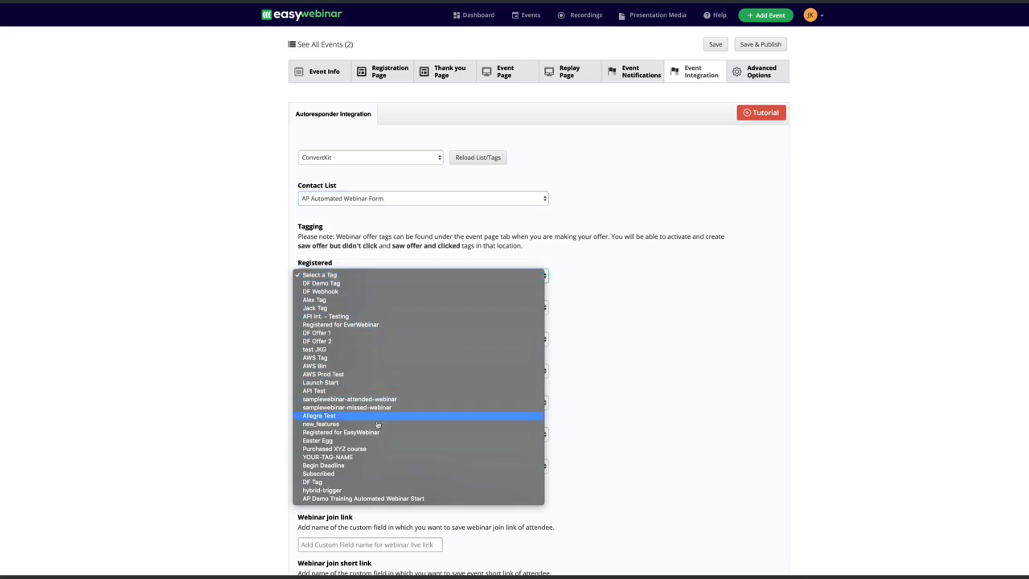
left_click(425, 498)
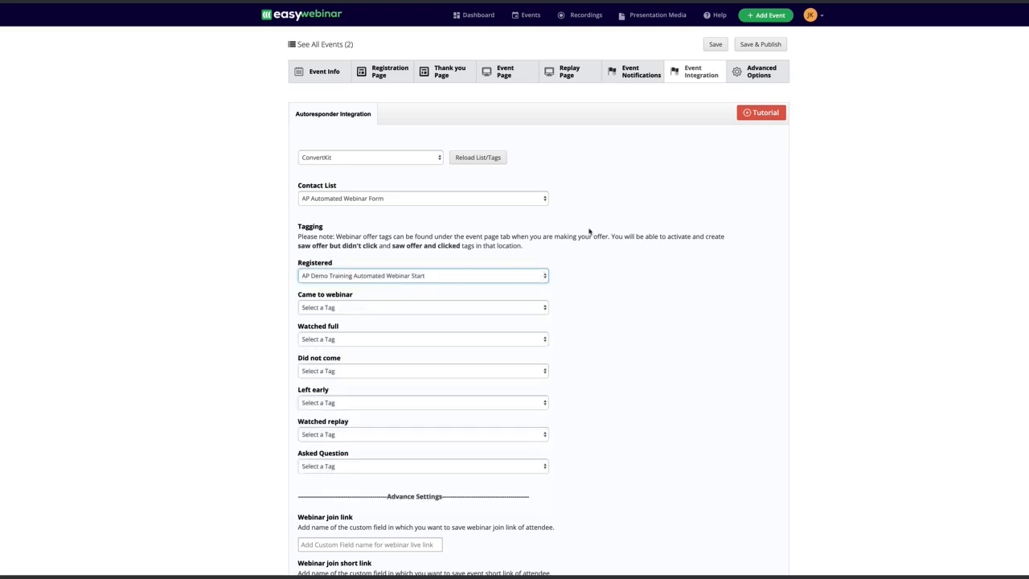
left_click(716, 46)
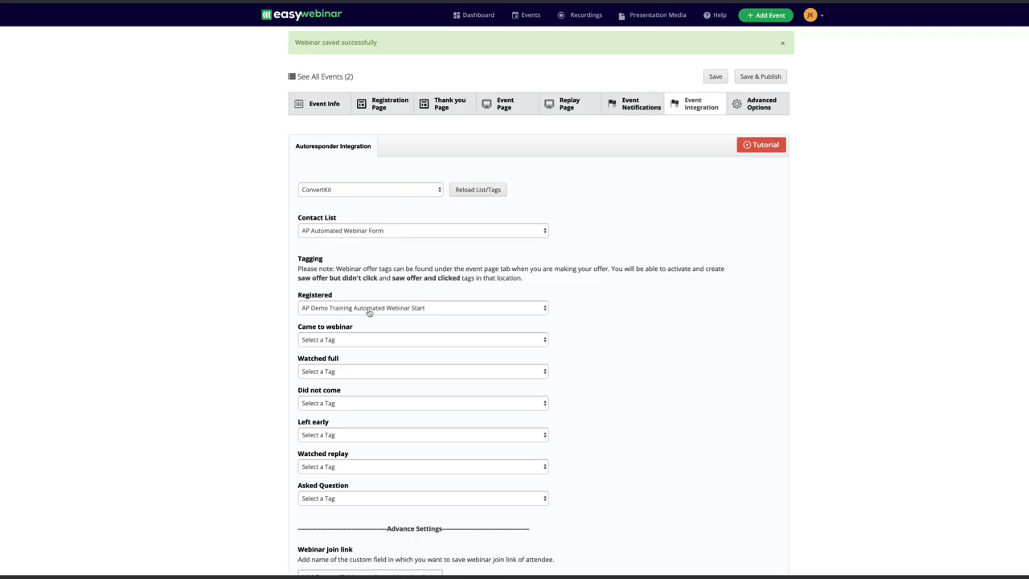
Clear the tag assigned to Registered and save the event
left_click(437, 311)
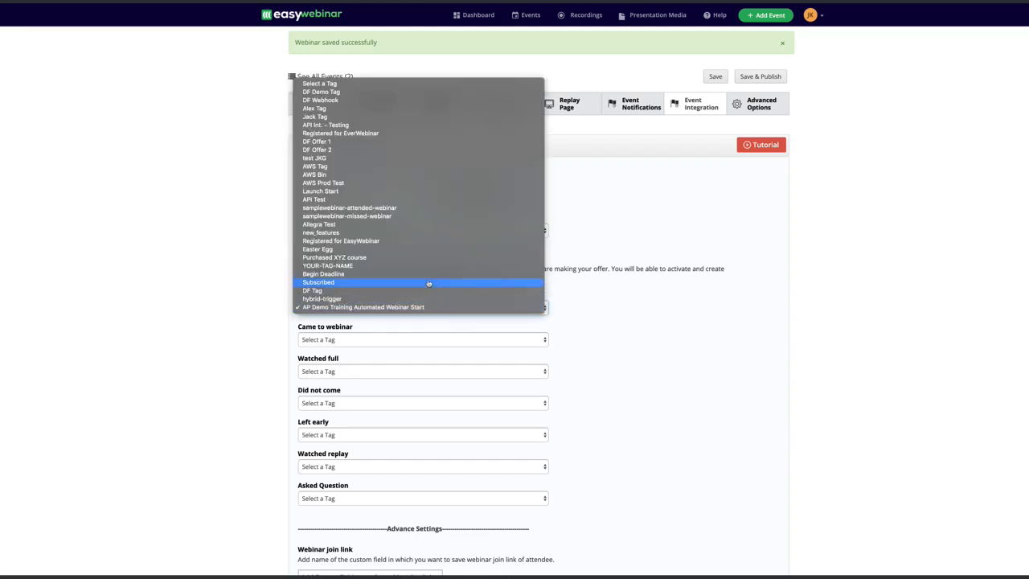
left_click(326, 84)
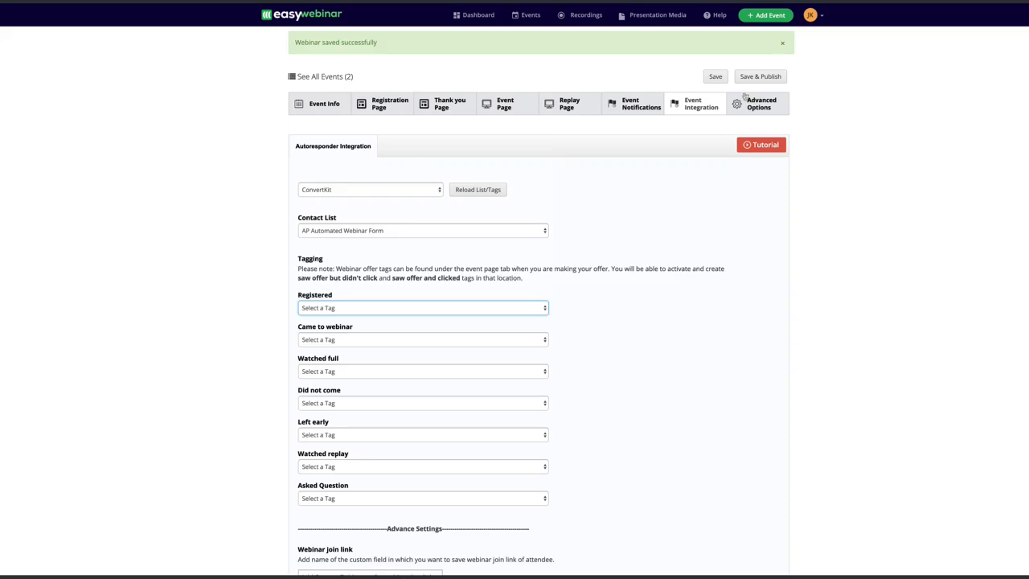
left_click(712, 76)
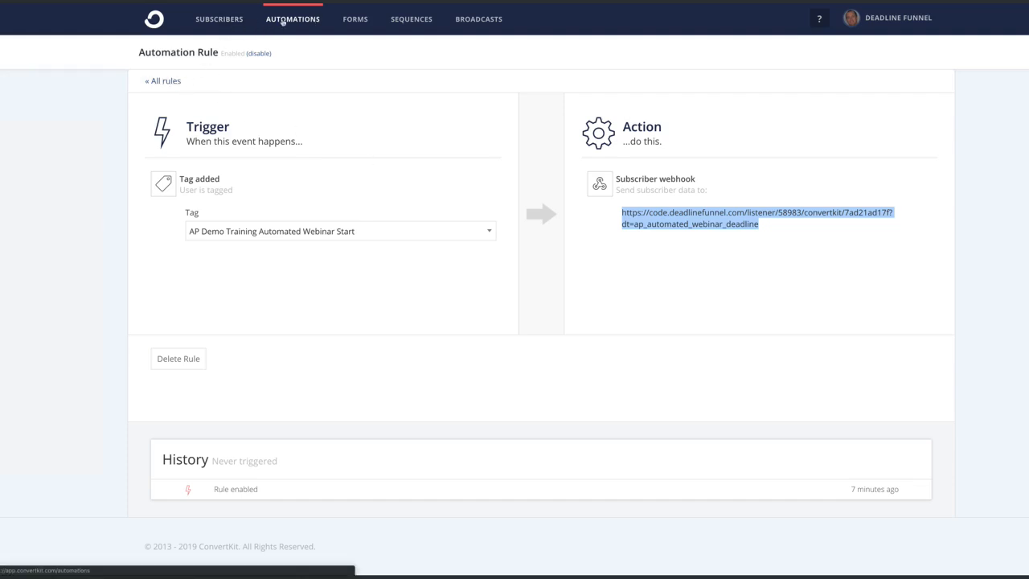
Switch to ConvertKit and examine the automation rule that is triggered by subscribing to AP Automated Webinar Form
left_click(313, 20)
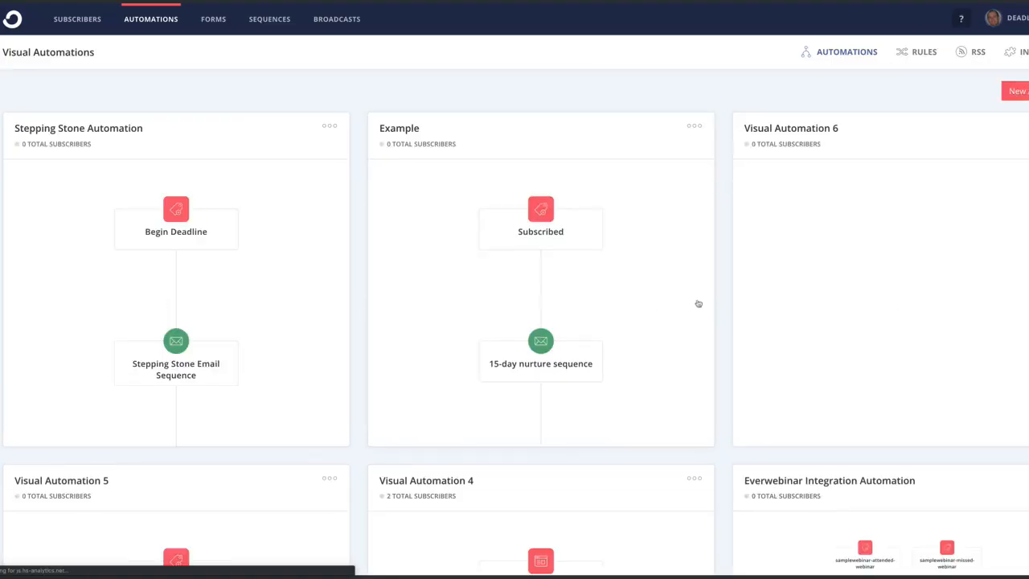
left_click(912, 53)
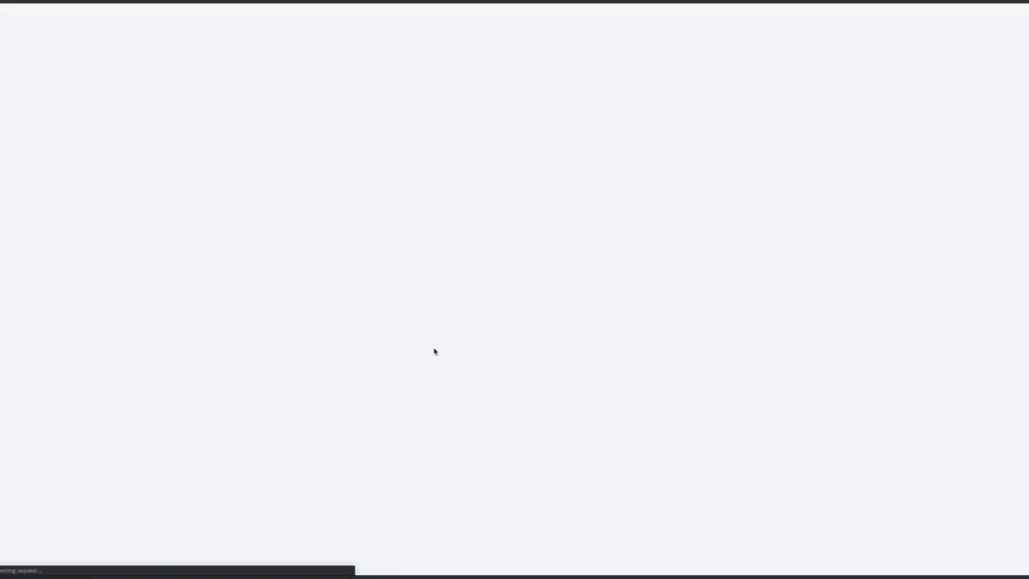
scroll(341, 347, "down", 10)
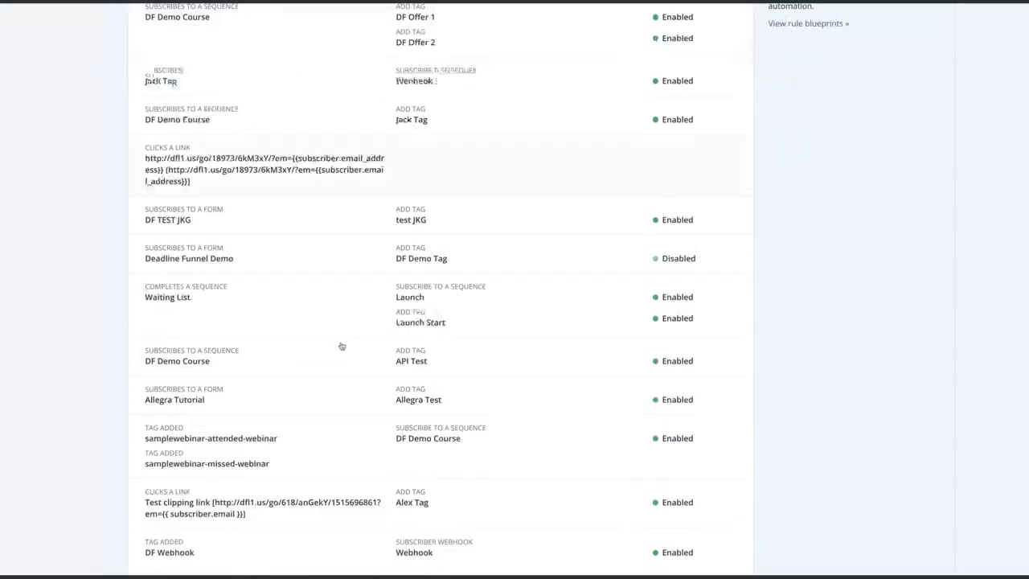
scroll(341, 348, "down", 10)
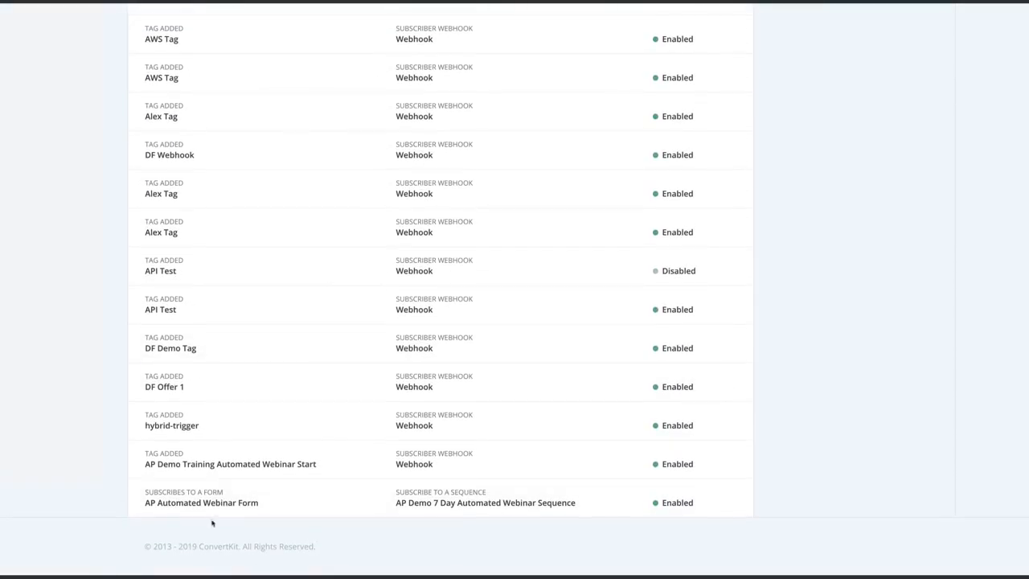
left_click(261, 501)
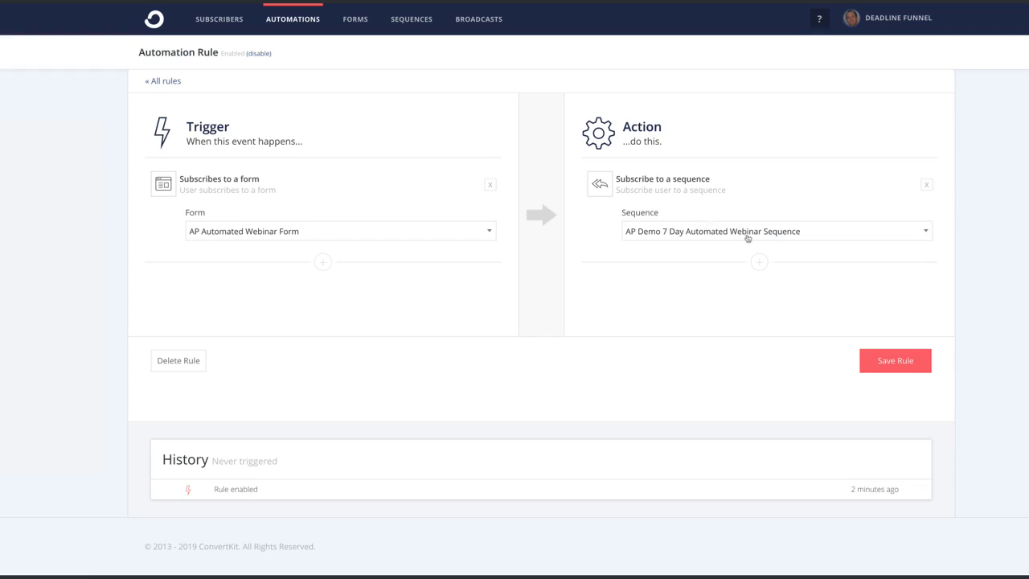
Add a new automation rule triggered when someone subscribes to the AP Demo 7 Day Automated Webinar Sequence
left_click(286, 24)
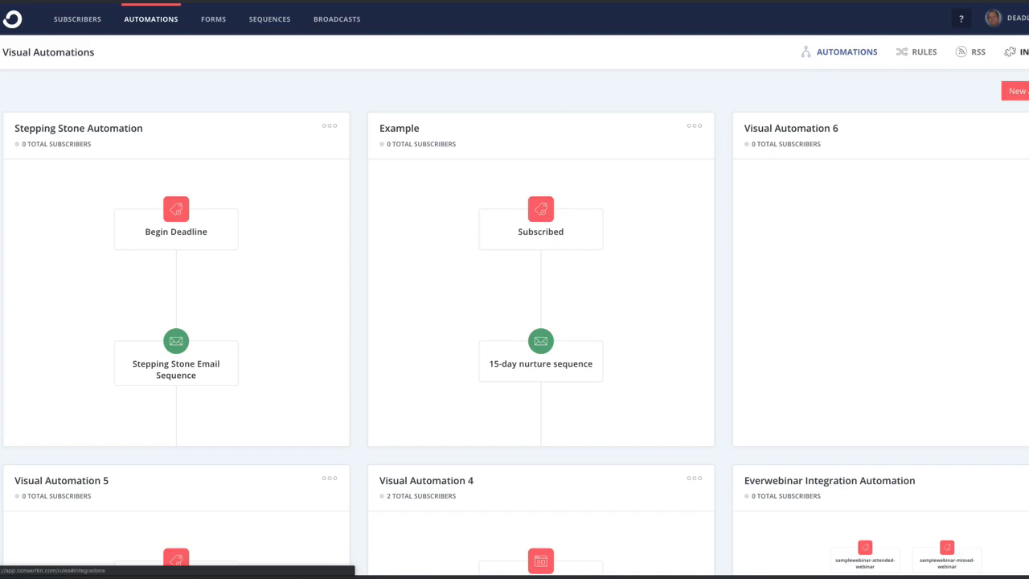
left_click(925, 53)
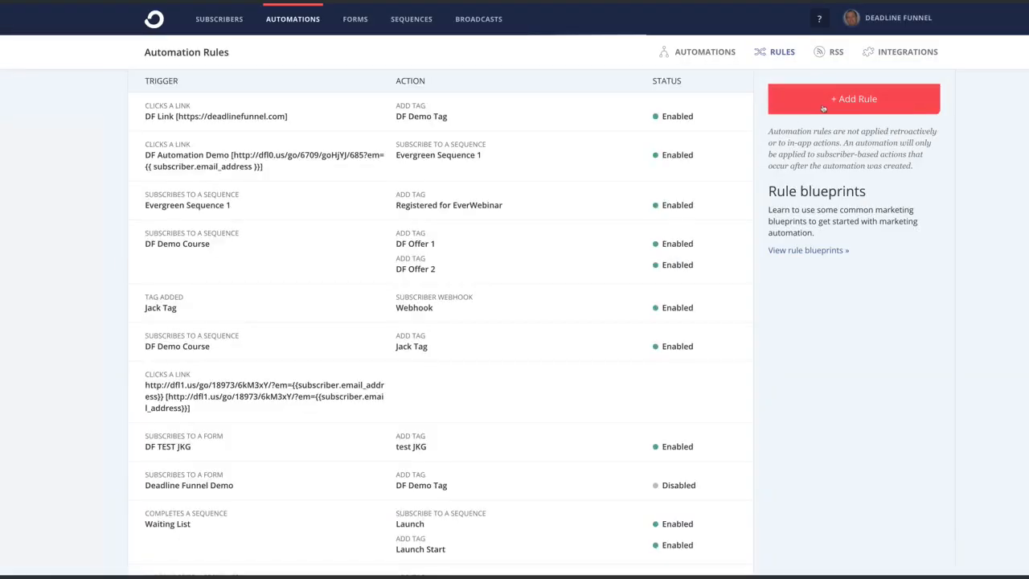
left_click(825, 107)
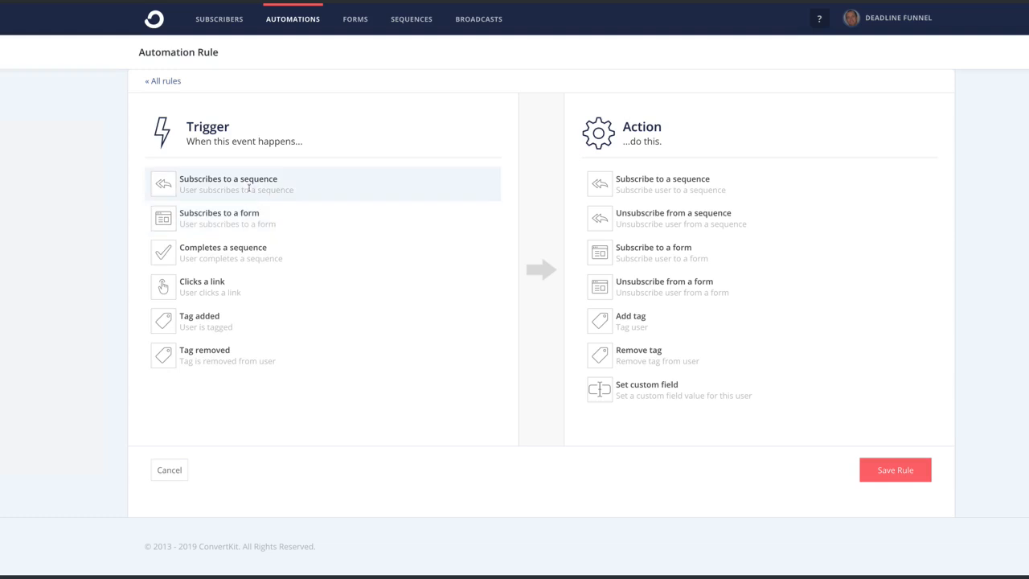
left_click(250, 188)
left_click(303, 236)
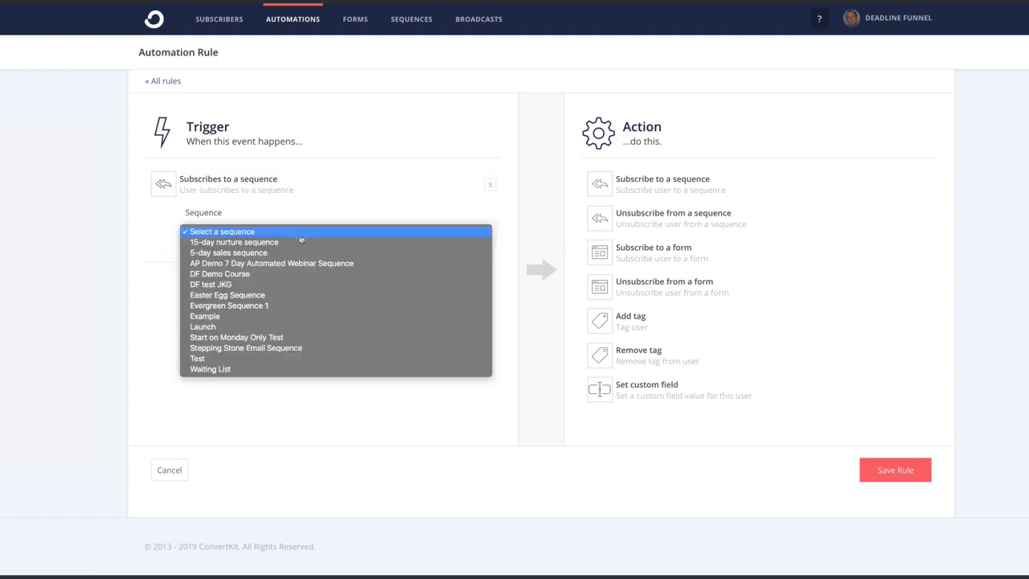
left_click(299, 264)
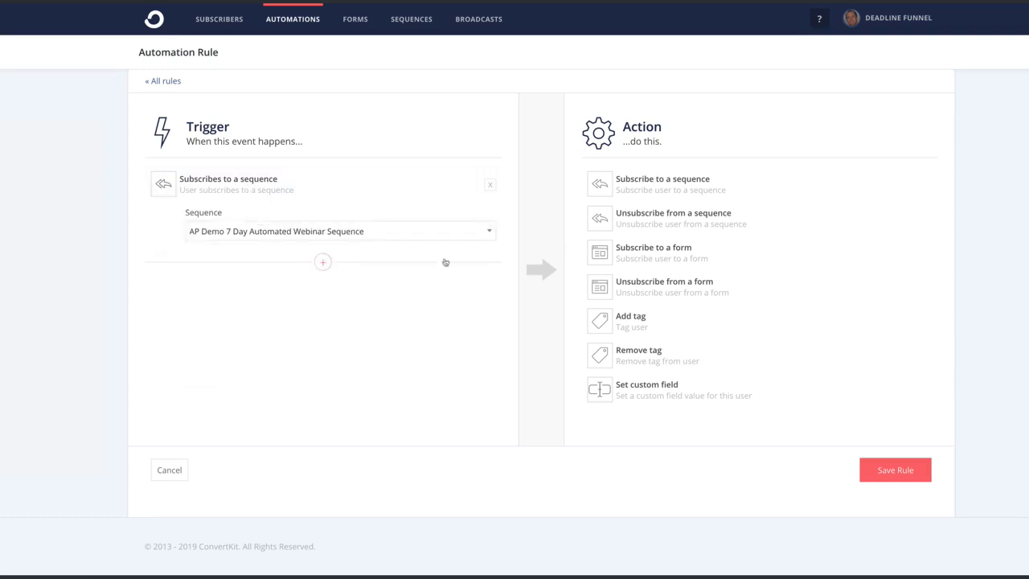
Set the new rule's action to add the AP Demo Training Automated Webinar Start tag
left_click(634, 328)
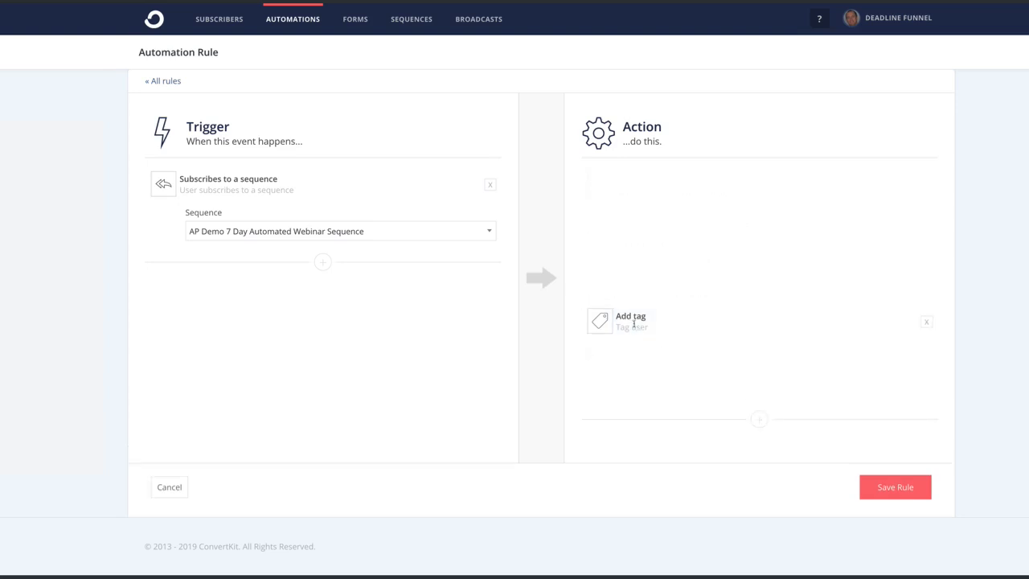
left_click(668, 229)
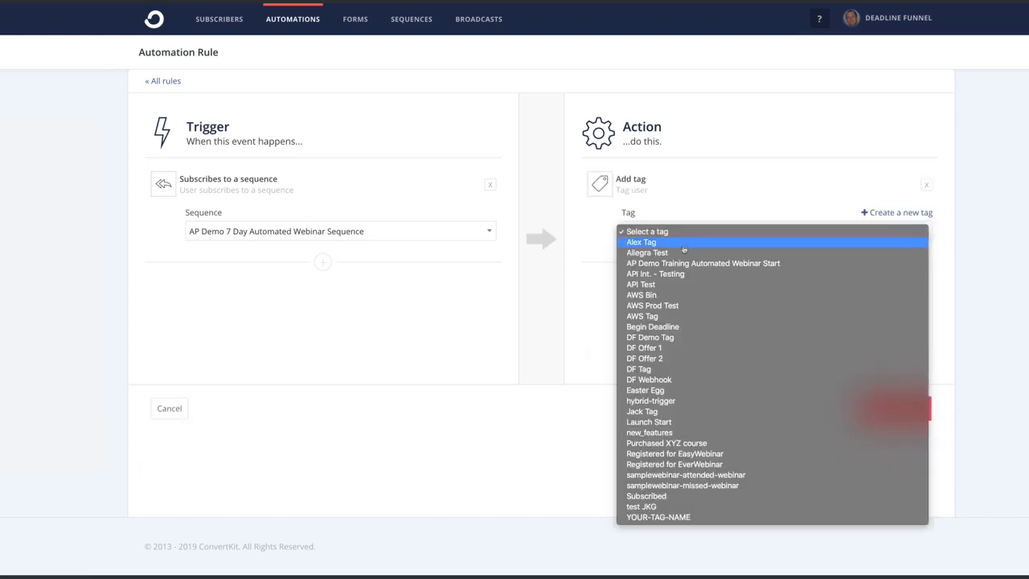
left_click(688, 264)
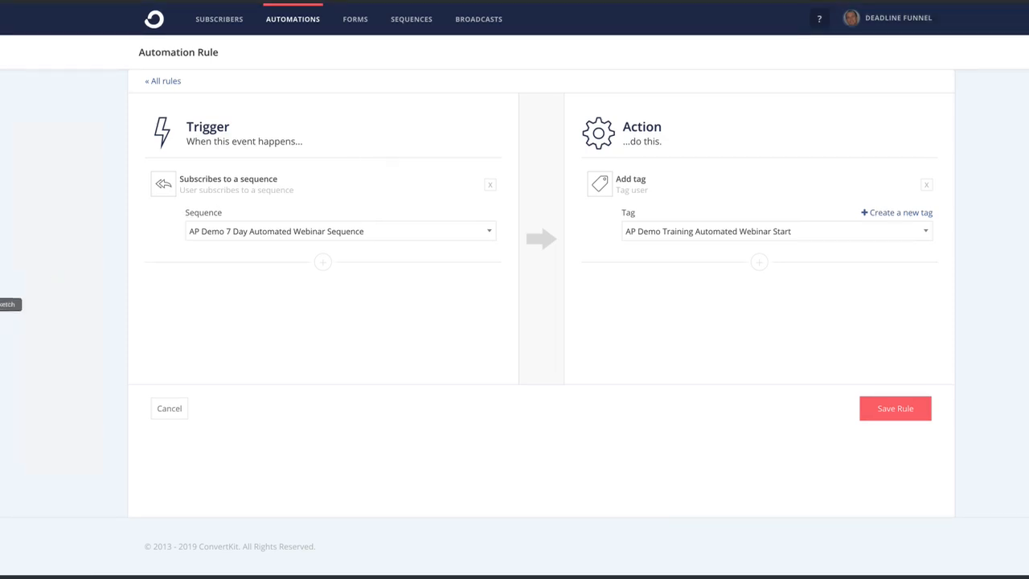
Review the ConvertKit domino slide, and in EasyWebinar assign AP Demo Training Automated Webinar Start to Registered, saving and publishing the event
left_click(2, 123)
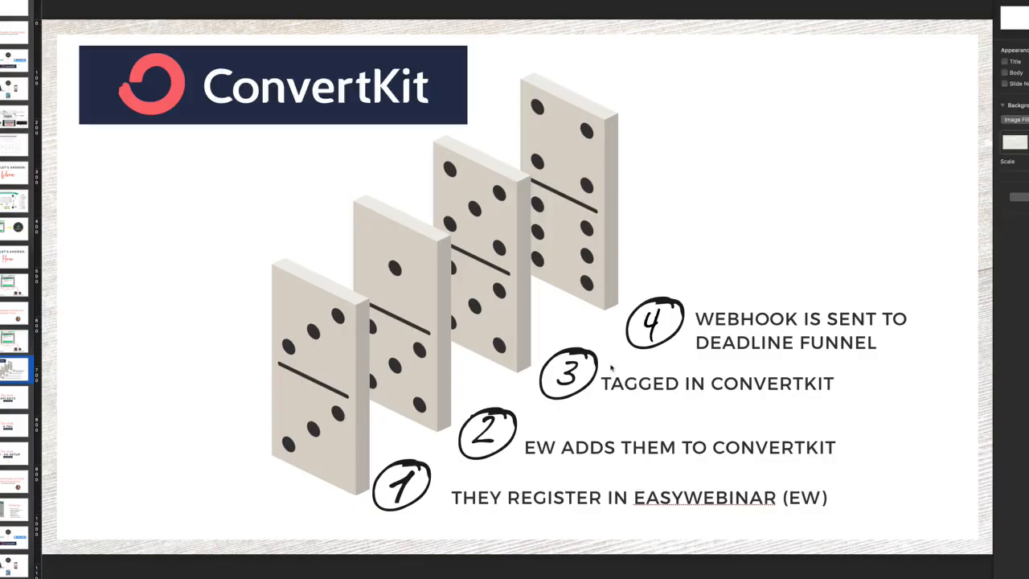
left_click(652, 382)
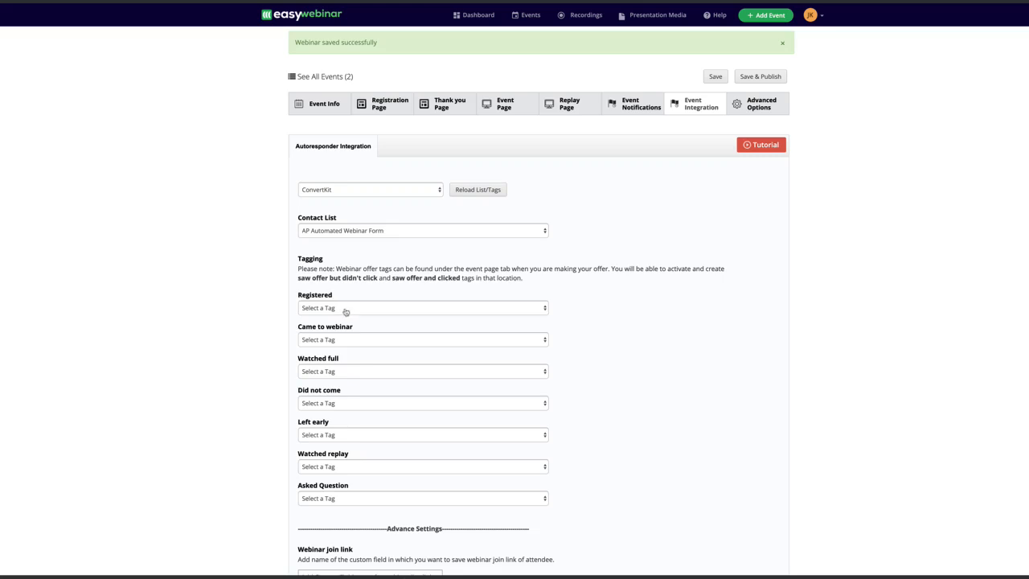
left_click(346, 309)
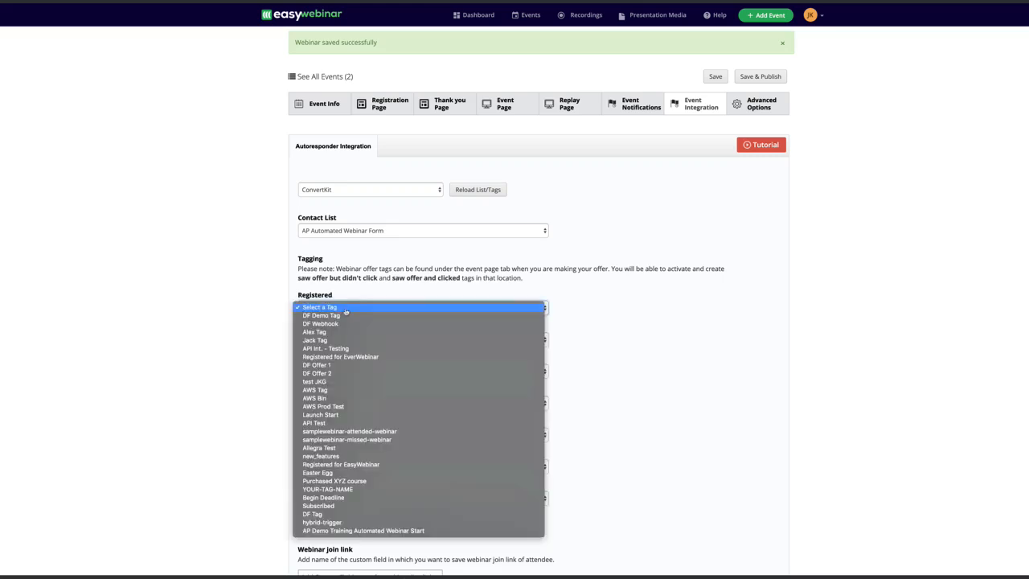
left_click(399, 532)
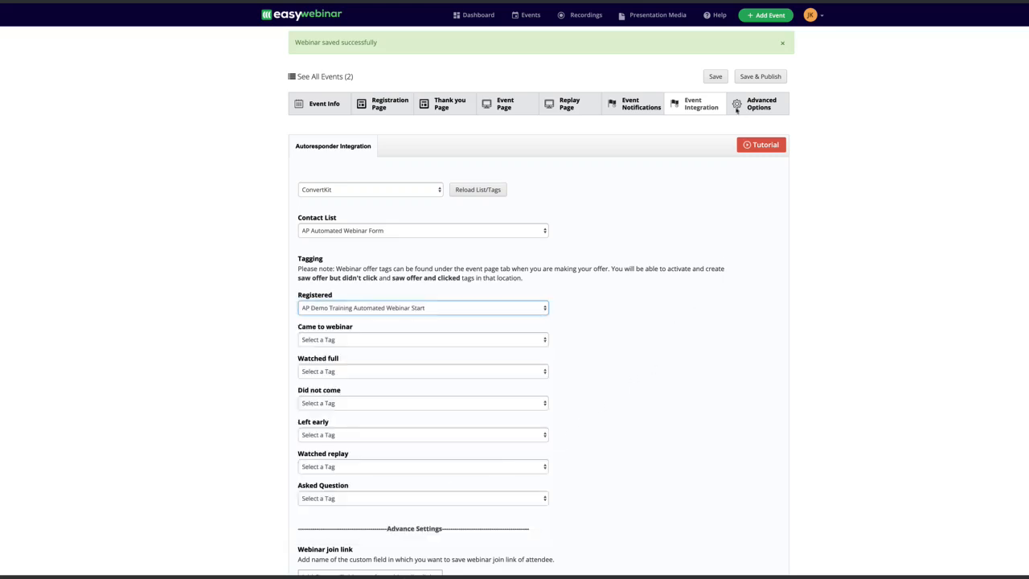
left_click(760, 76)
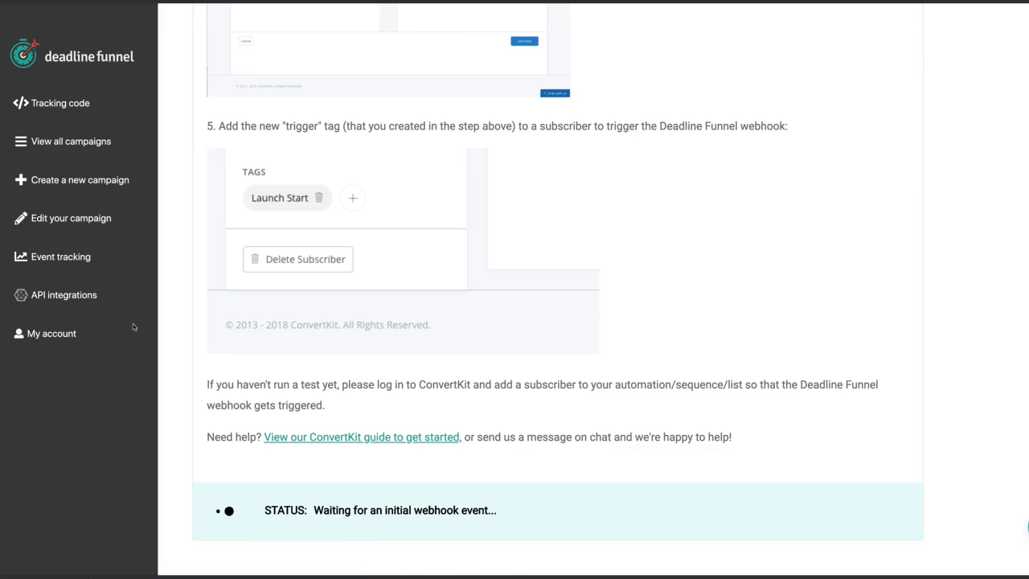
Switch to Deadline Funnel and examine the ConvertKit integration's tag, custom field, setup instructions and webhook status
scroll(134, 327, "up", 3)
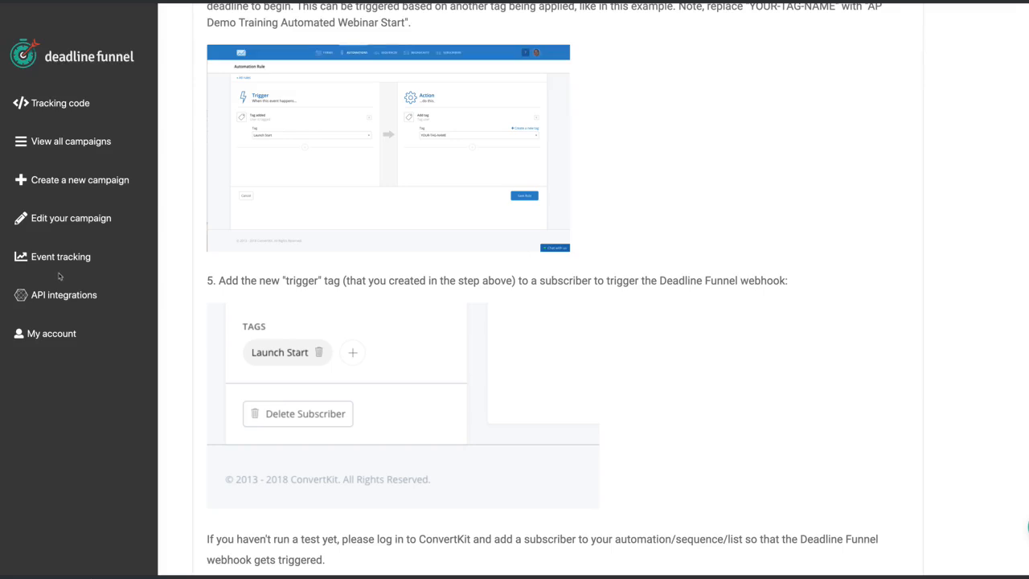
scroll(59, 276, "up", 10)
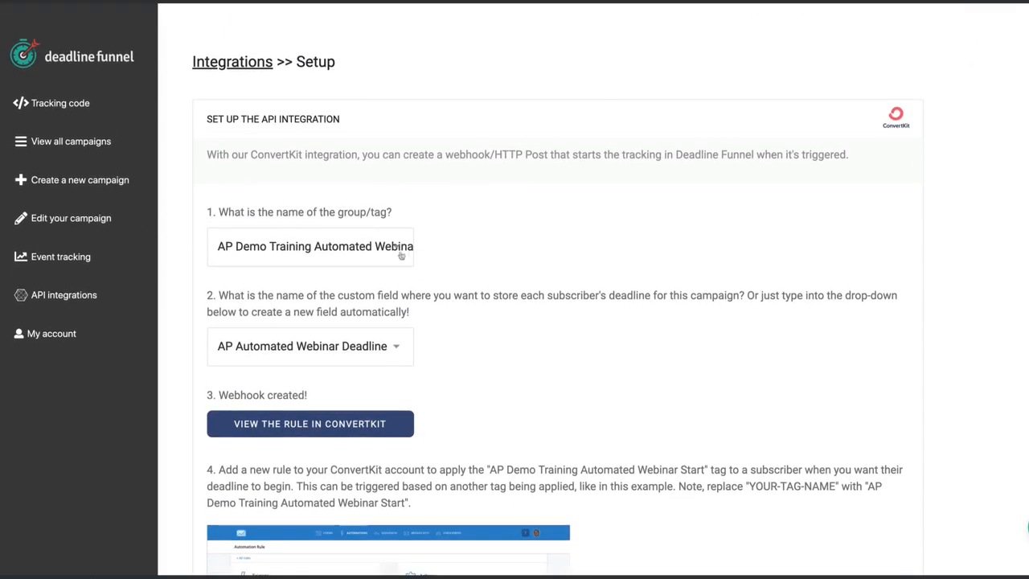
scroll(402, 255, "down", 10)
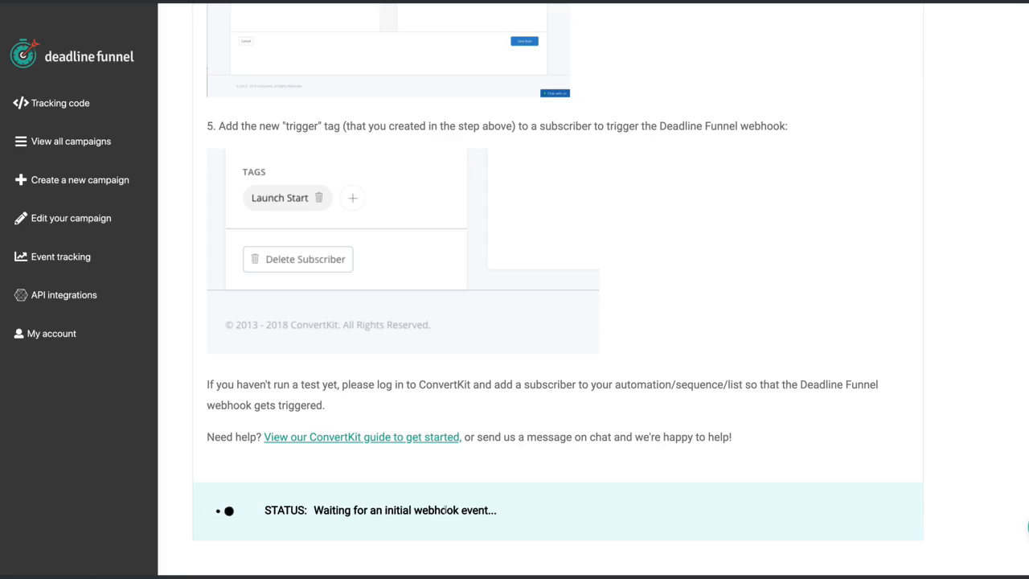
left_click_drag(474, 510, 310, 519)
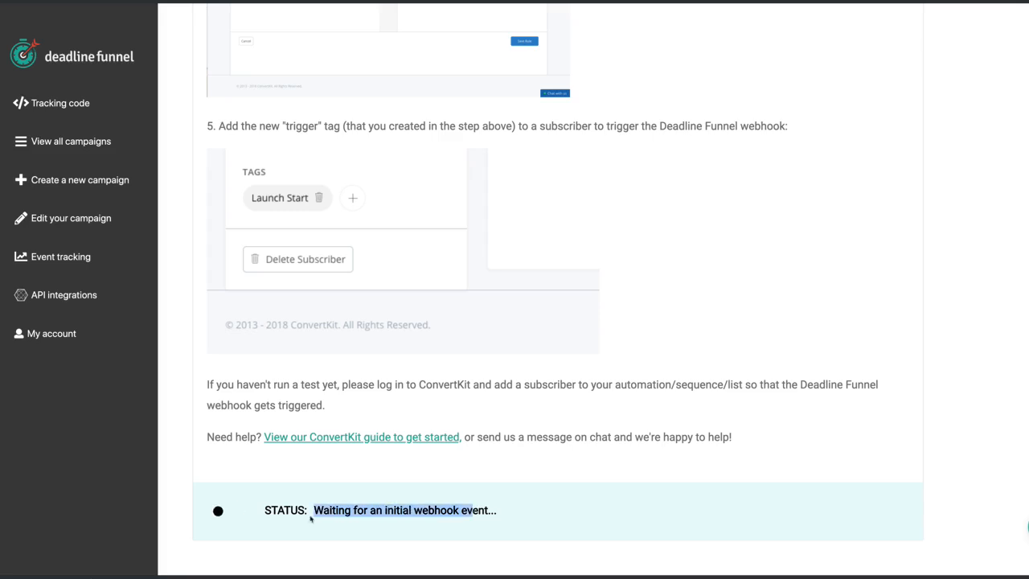
left_click(562, 473)
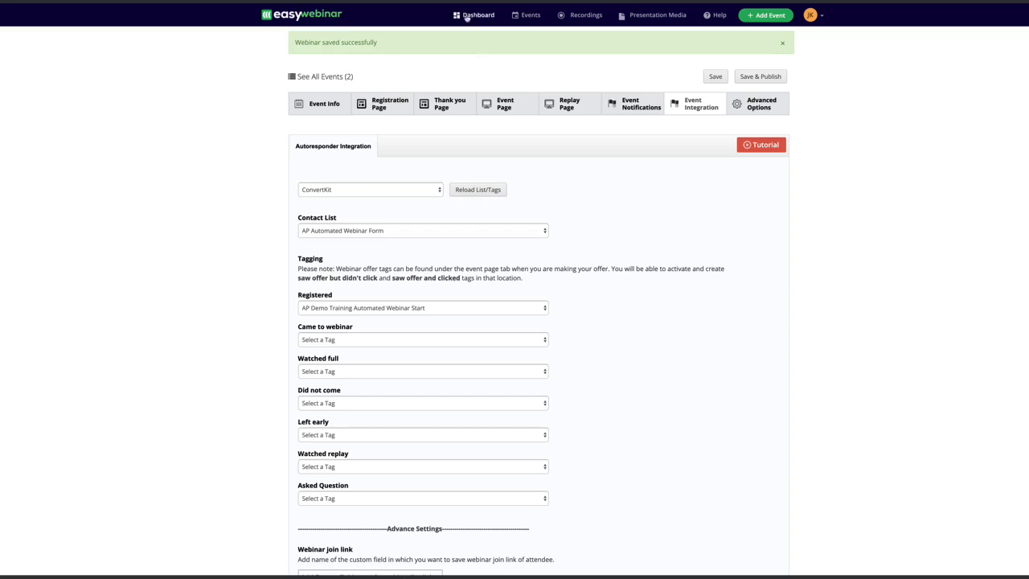
Switch to EasyWebinar, leave the event editor and open the Amy Porterfield Demo registration page from the event's publishing options
left_click(341, 81)
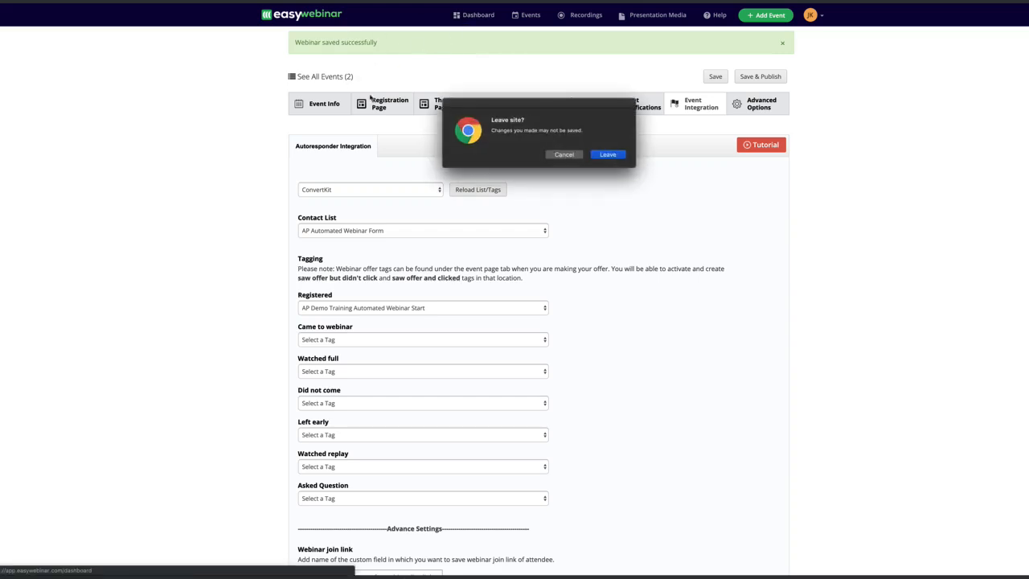
left_click(608, 154)
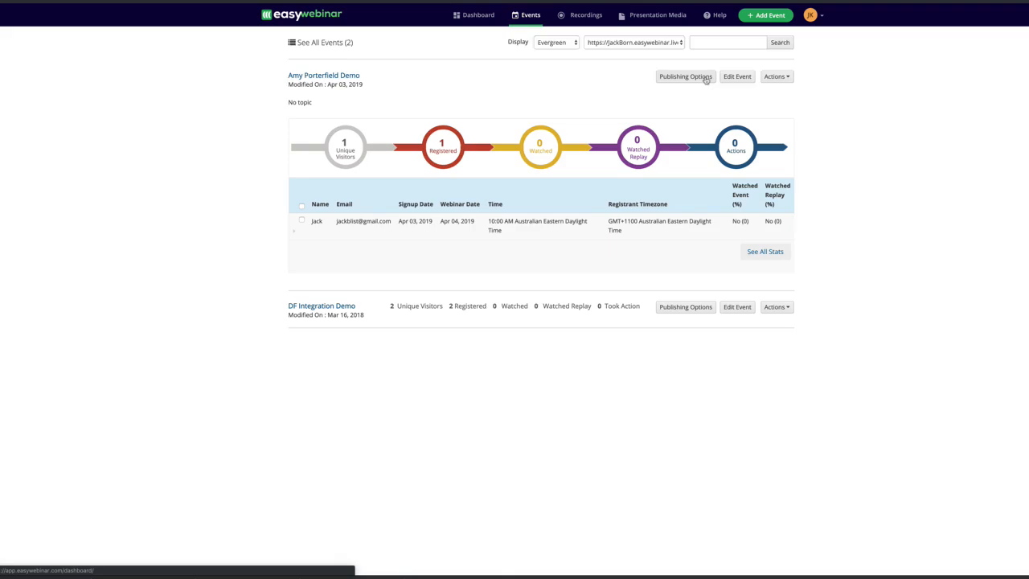
left_click(685, 76)
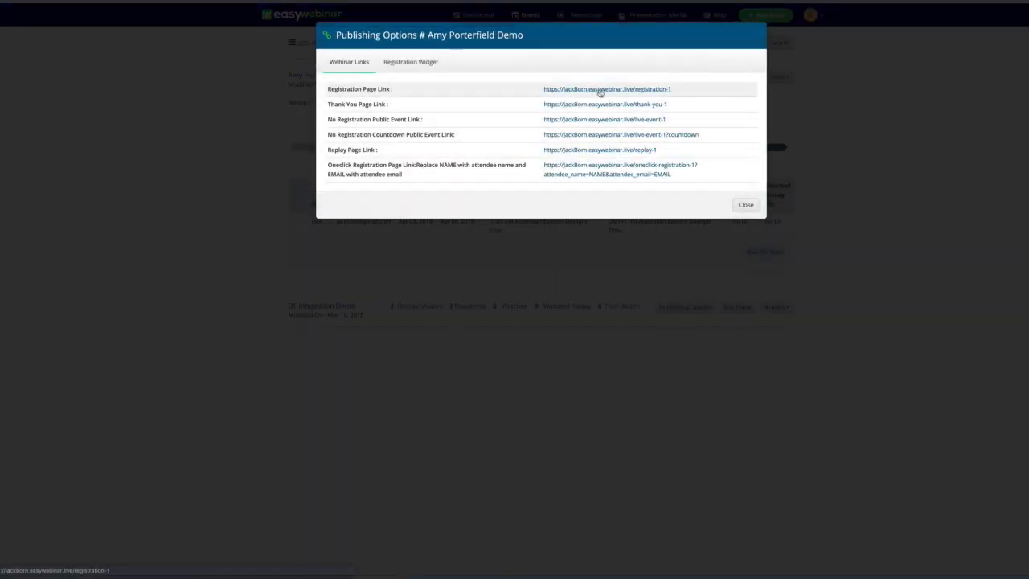
left_click(599, 90)
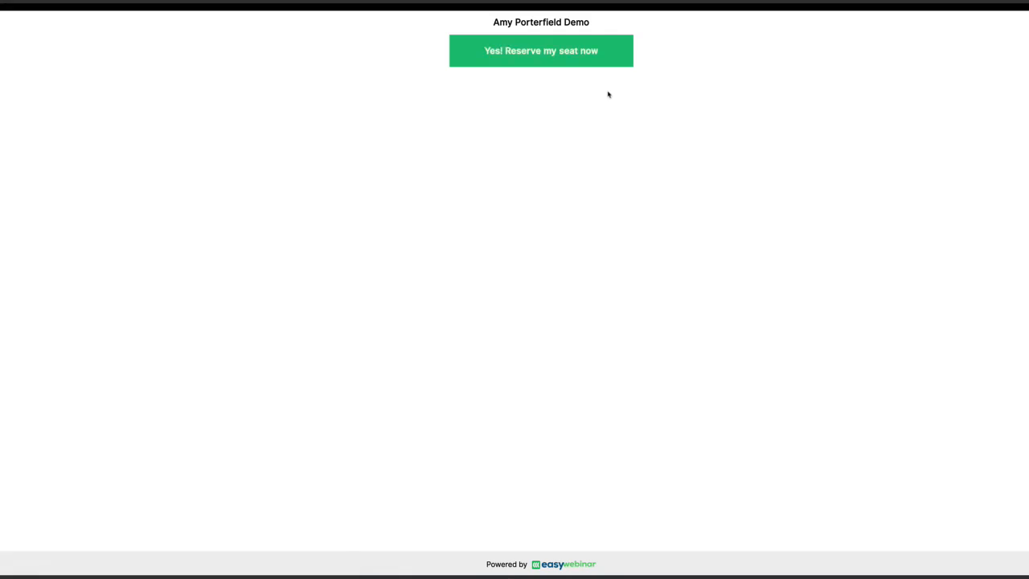
left_click(912, 0)
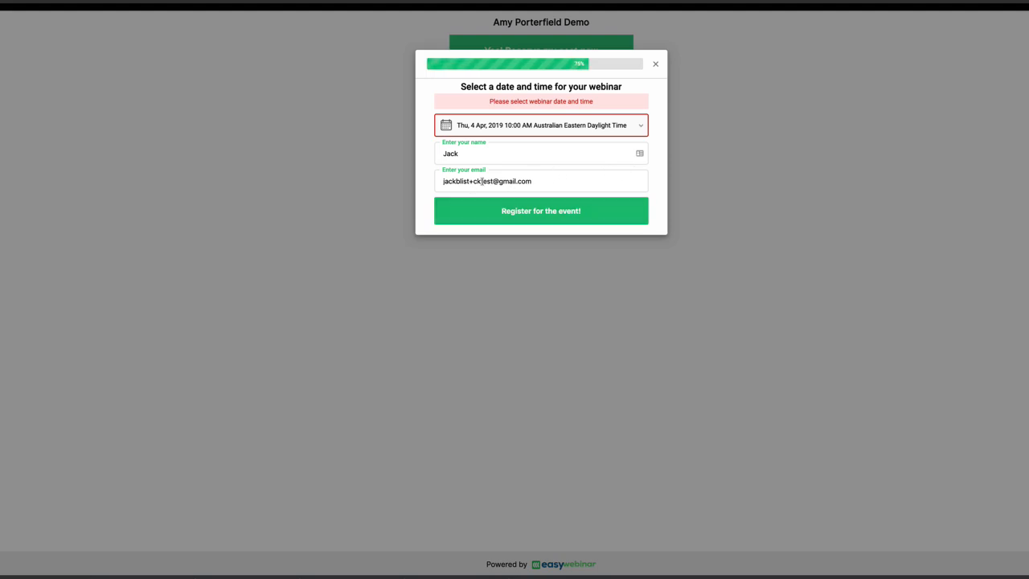
Check the test email address in the registration form and register for the Thu, 4 Apr, 2019 10:00 AM webinar
left_click(483, 181)
double_click(482, 181)
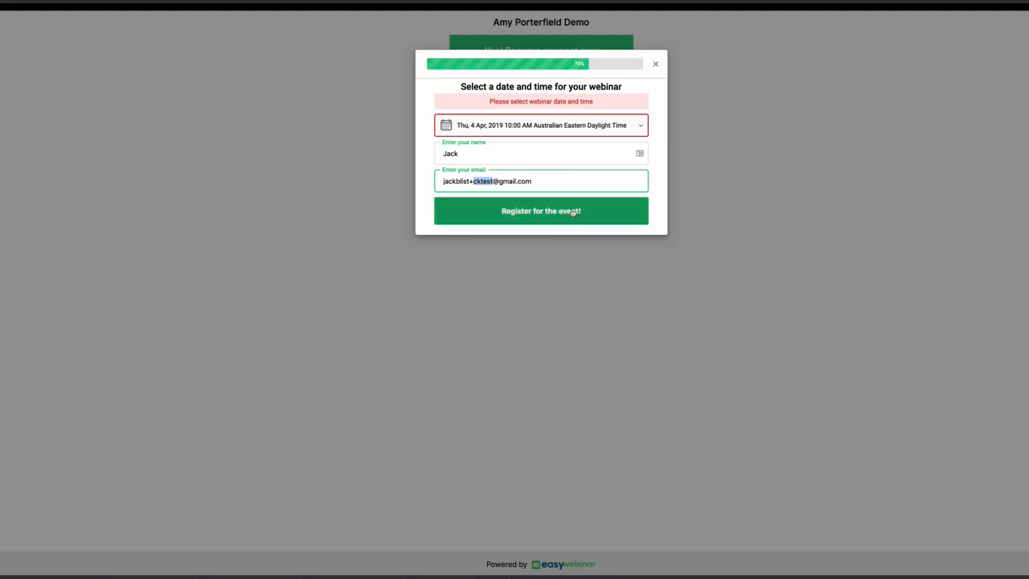
left_click(573, 211)
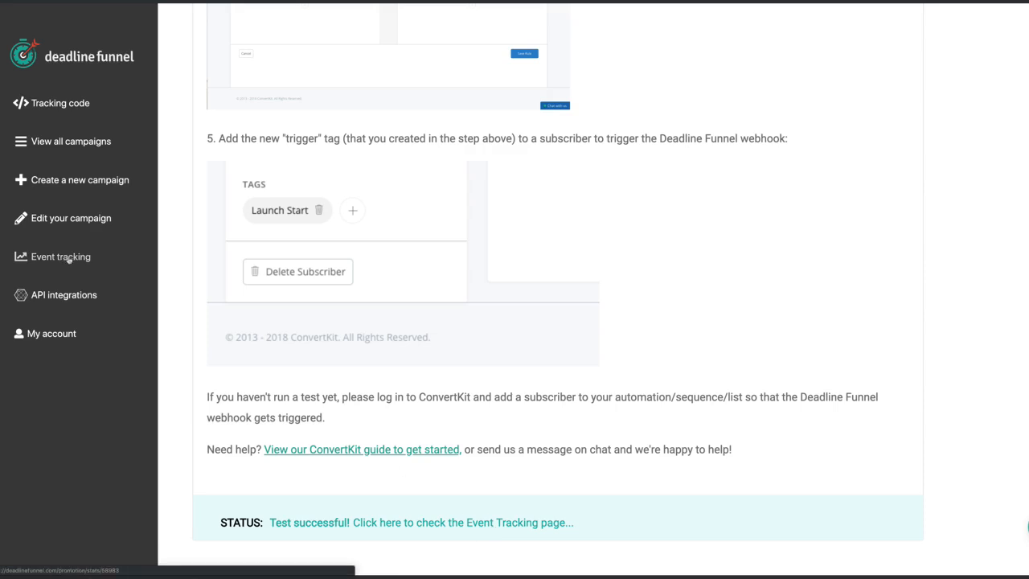
Switch to Deadline Funnel and examine the campaign's Event Tracking page for the test registrant's email tracking event and deadline
left_click(433, 523)
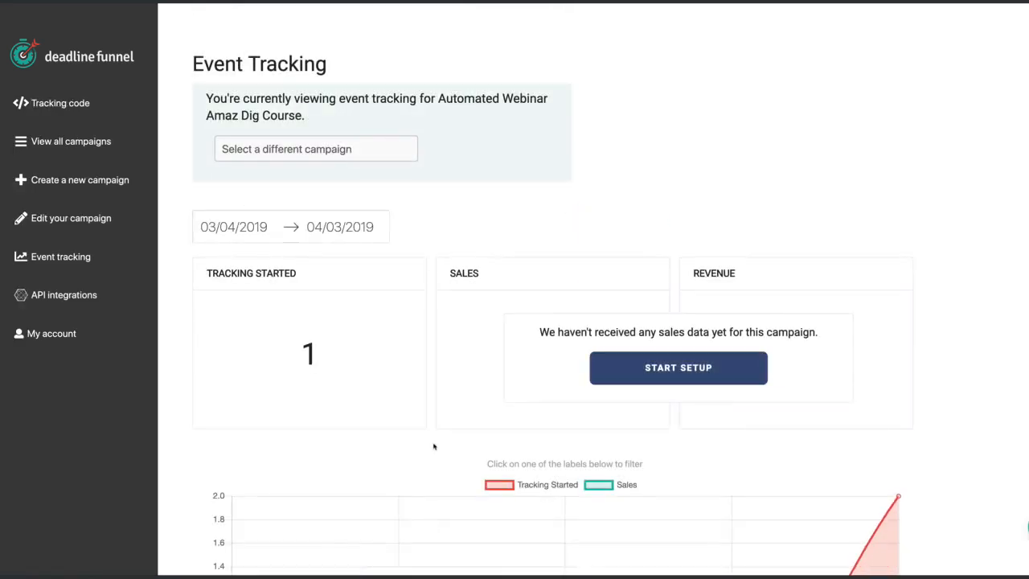
scroll(433, 446, "down", 6)
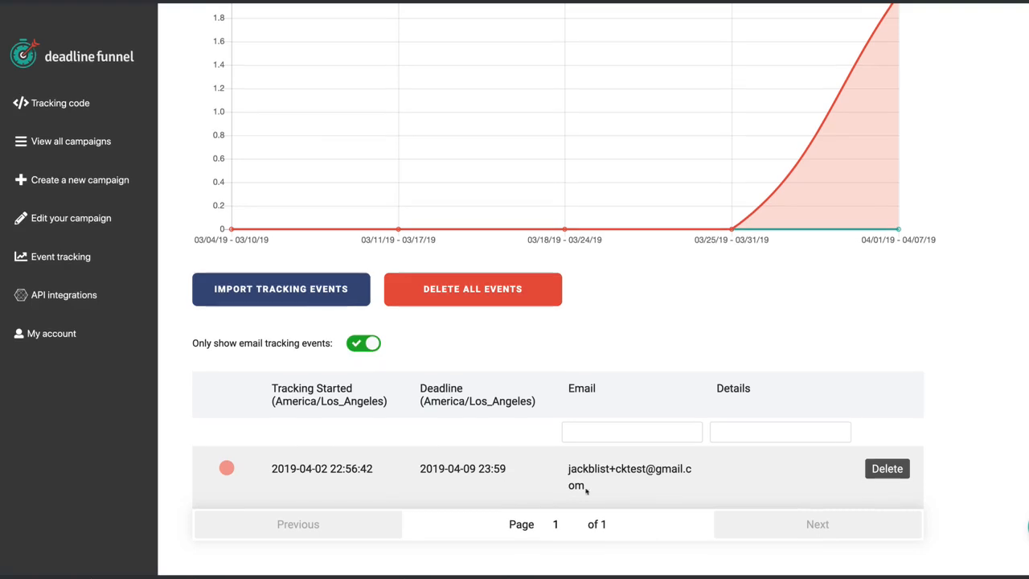
left_click_drag(587, 490, 568, 474)
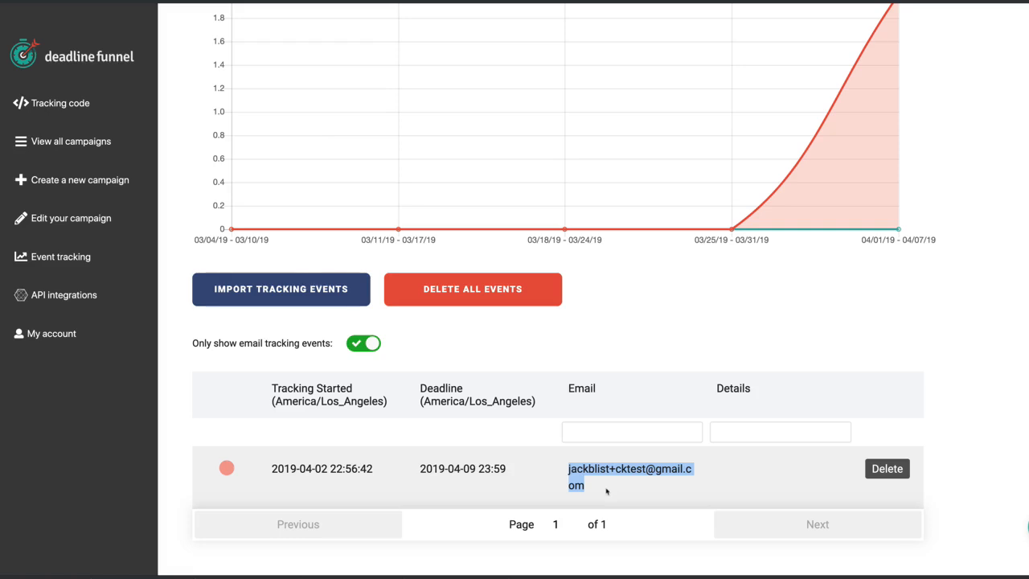
scroll(629, 486, "up", 6)
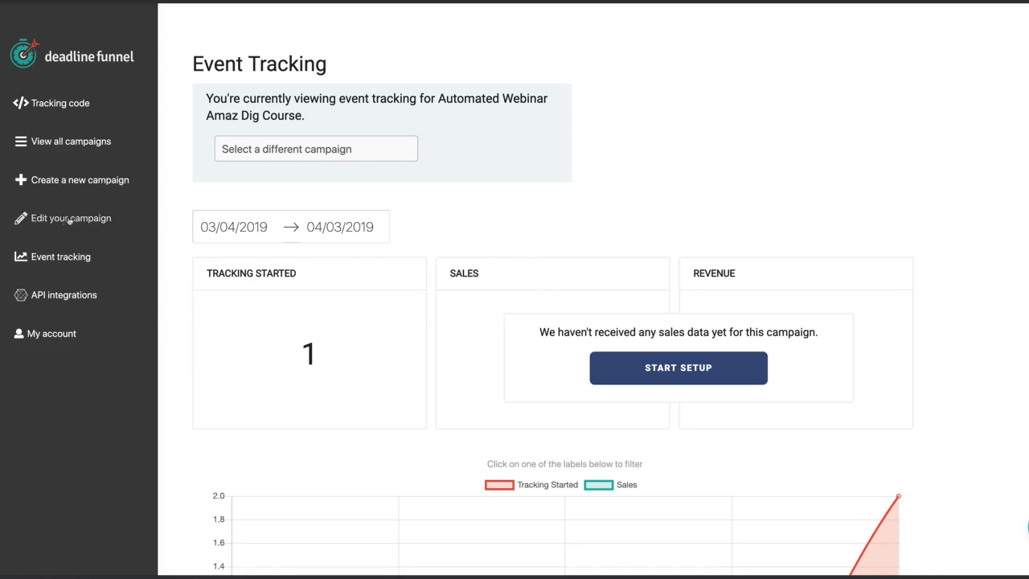
scroll(66, 223, "down", 1)
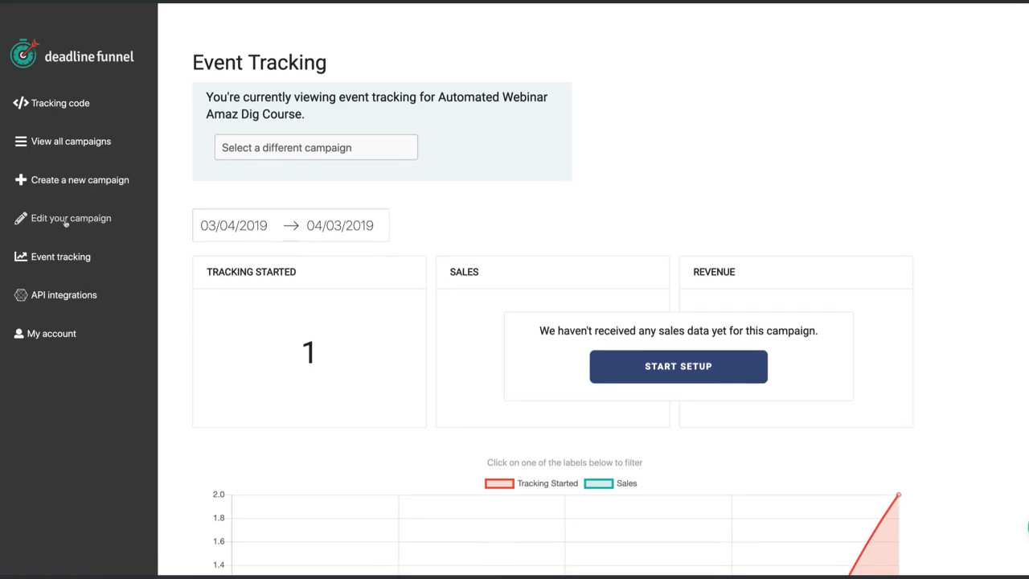
Open the Automated Webinar Amaz Dig Course campaign's Email Setup and examine the email links for the two special-offer pages and the replay page
left_click(66, 222)
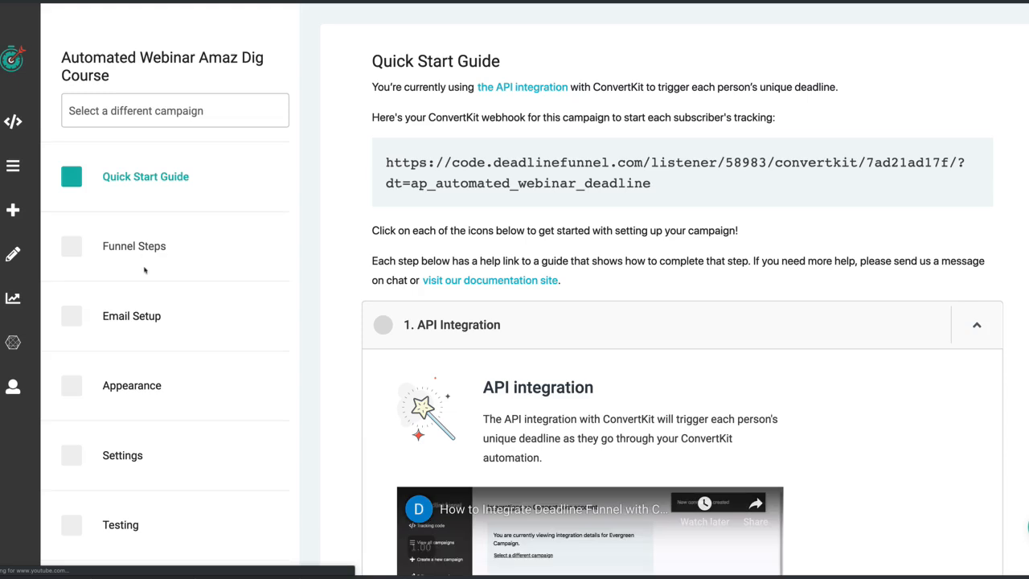
left_click(144, 320)
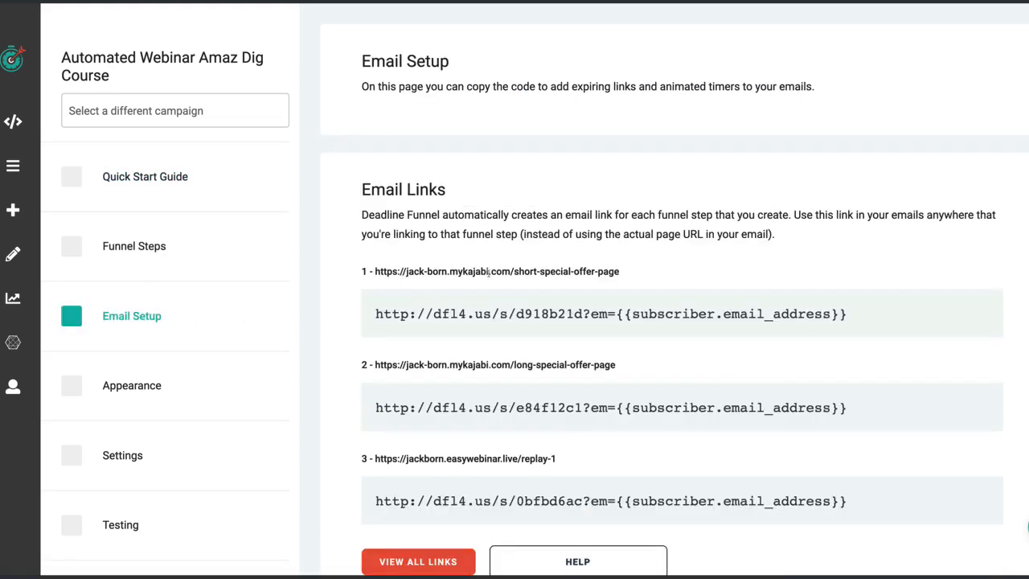
left_click_drag(622, 272, 376, 271)
left_click_drag(619, 368, 382, 375)
left_click_drag(567, 462, 450, 460)
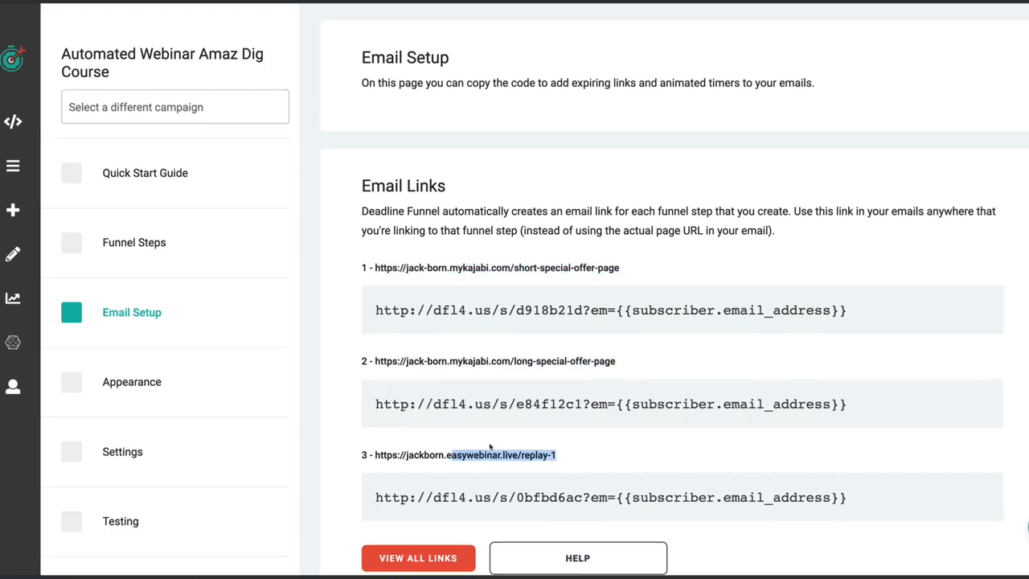
scroll(487, 455, "down", 1)
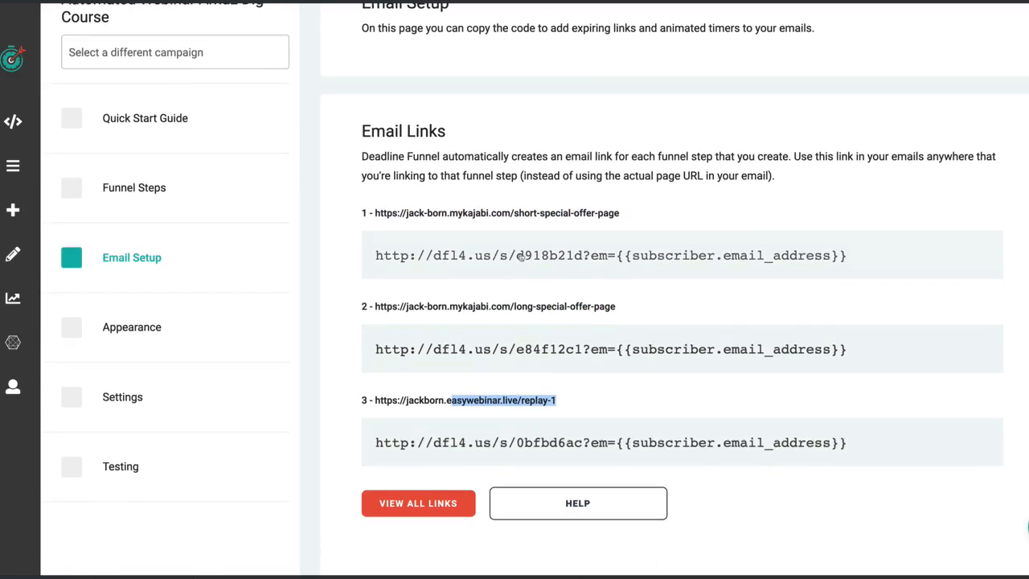